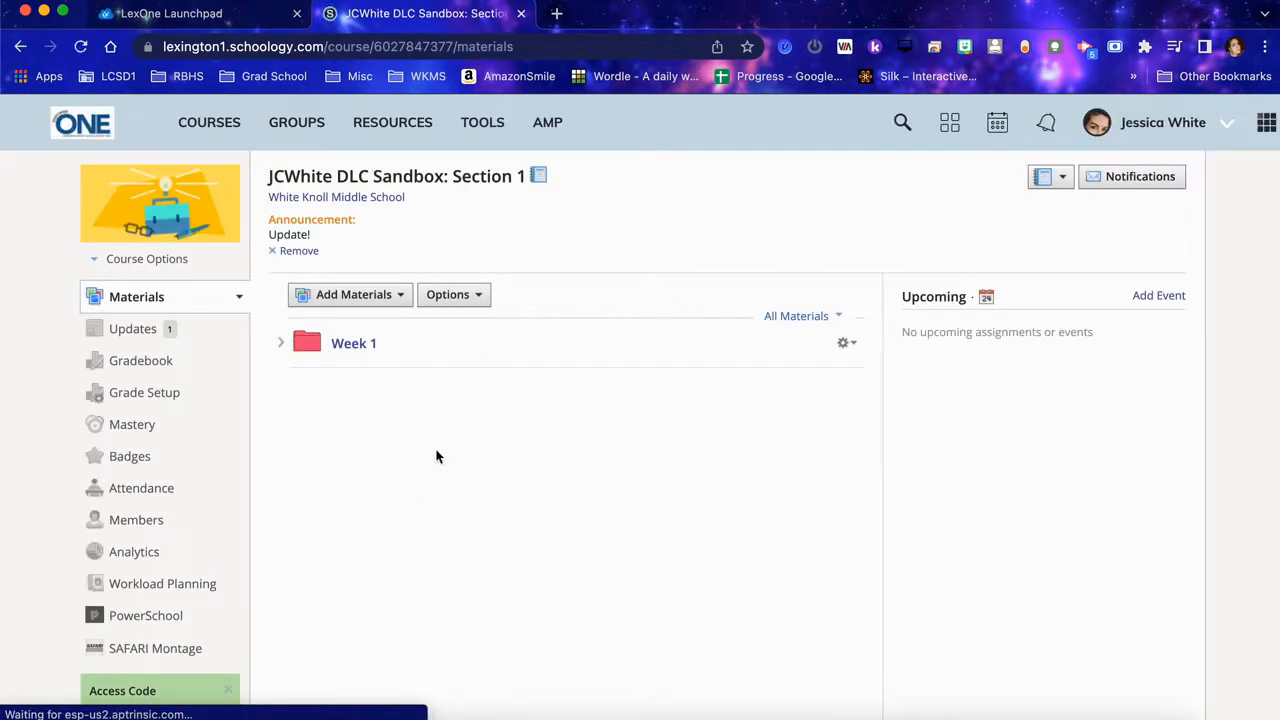
# Step: Examine the Create Folder form's description insert options and availability choices, and close it without creating a folder
pyautogui.click(352, 298)
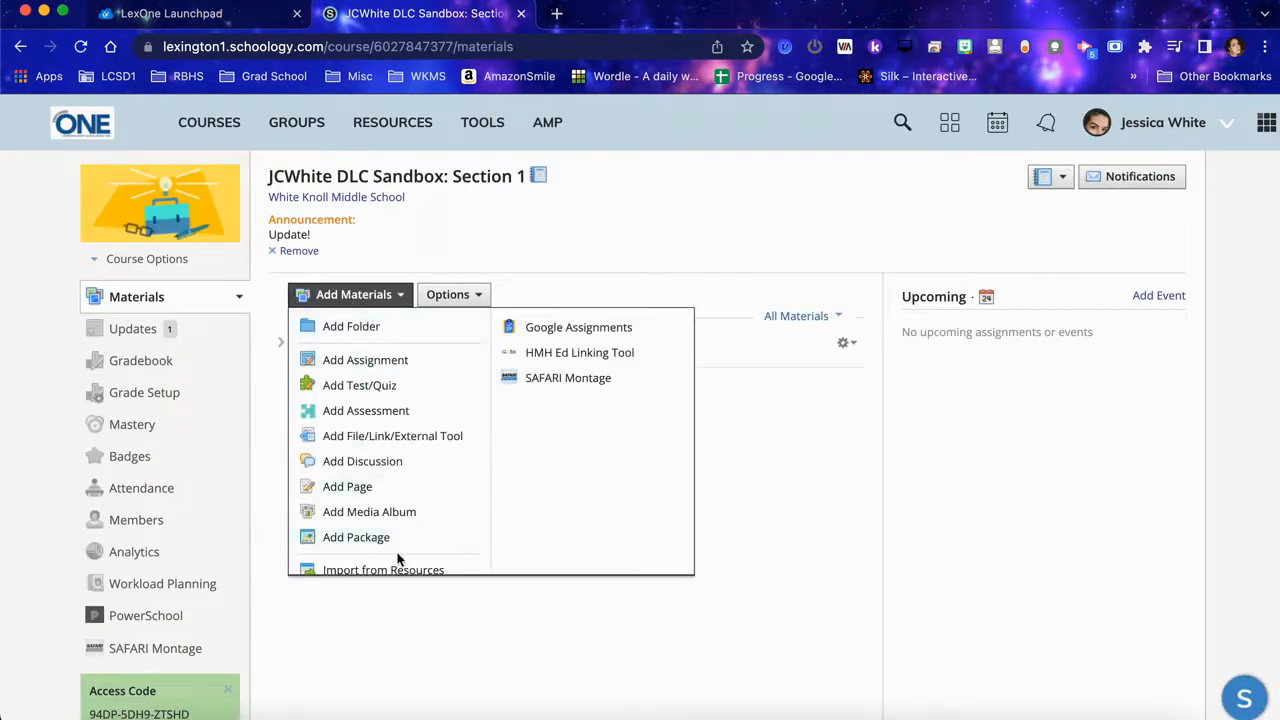
pyautogui.click(368, 328)
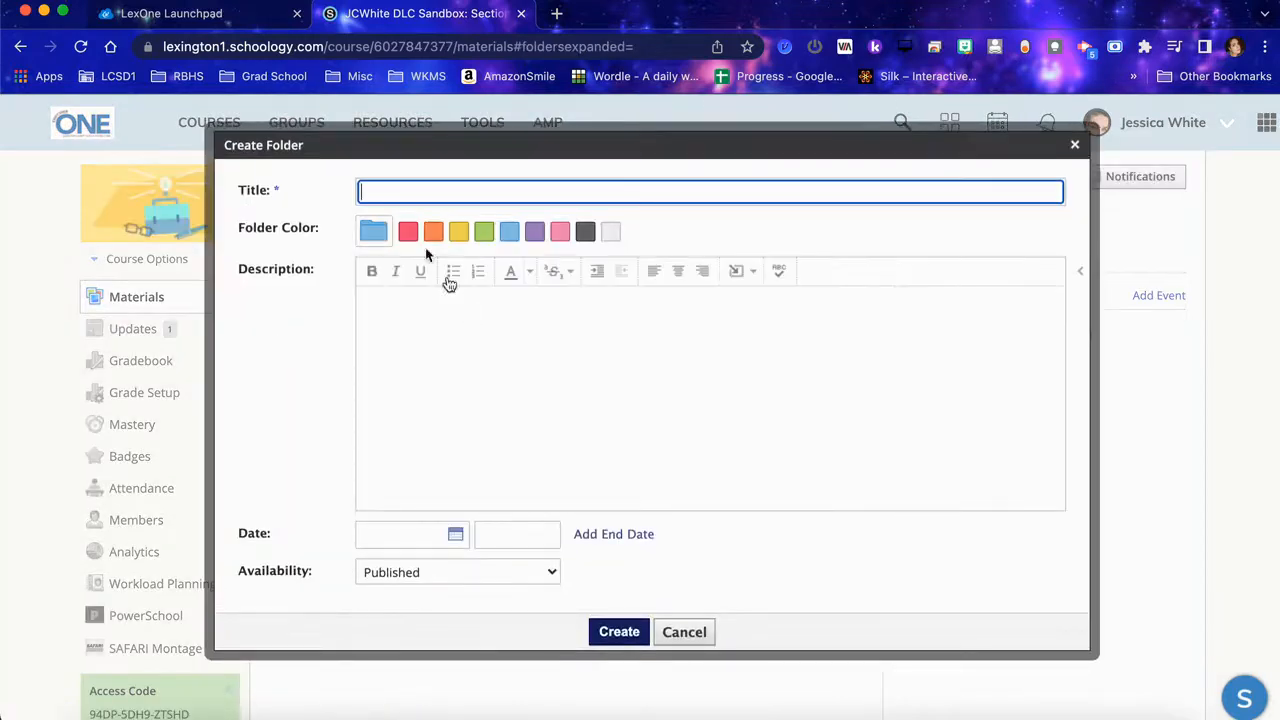
pyautogui.click(520, 232)
pyautogui.click(466, 322)
pyautogui.click(748, 272)
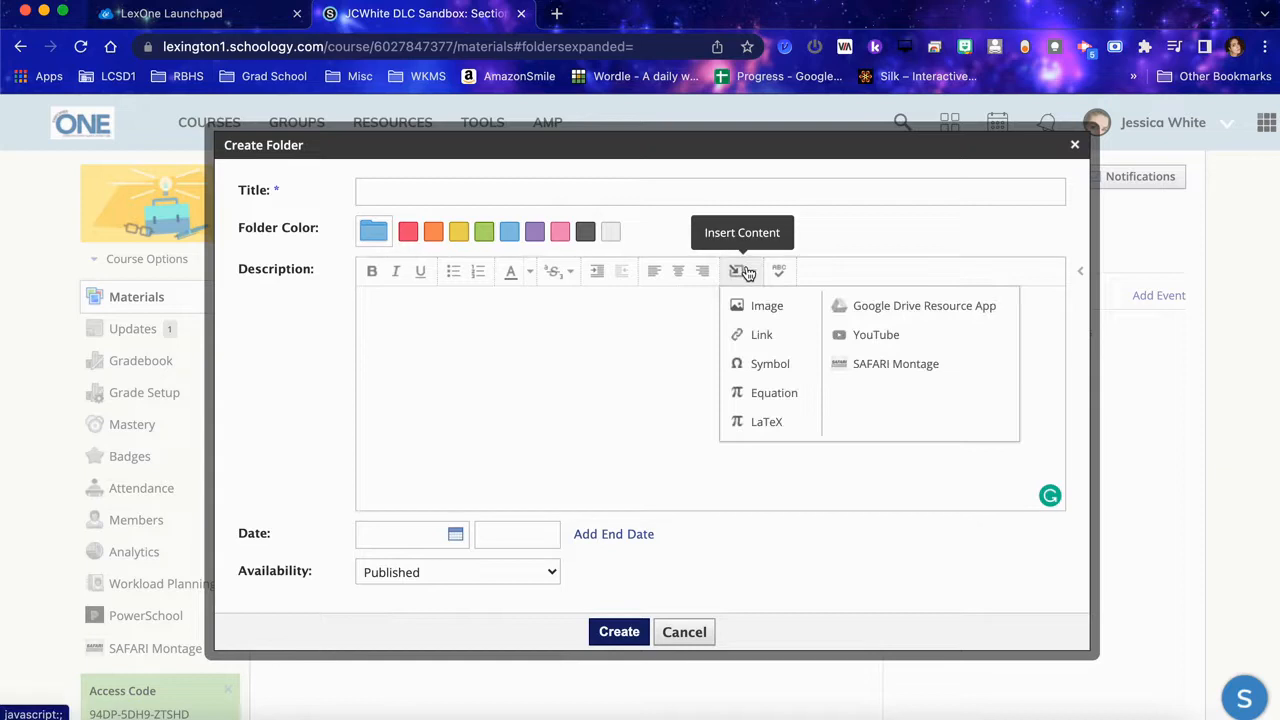
pyautogui.click(597, 330)
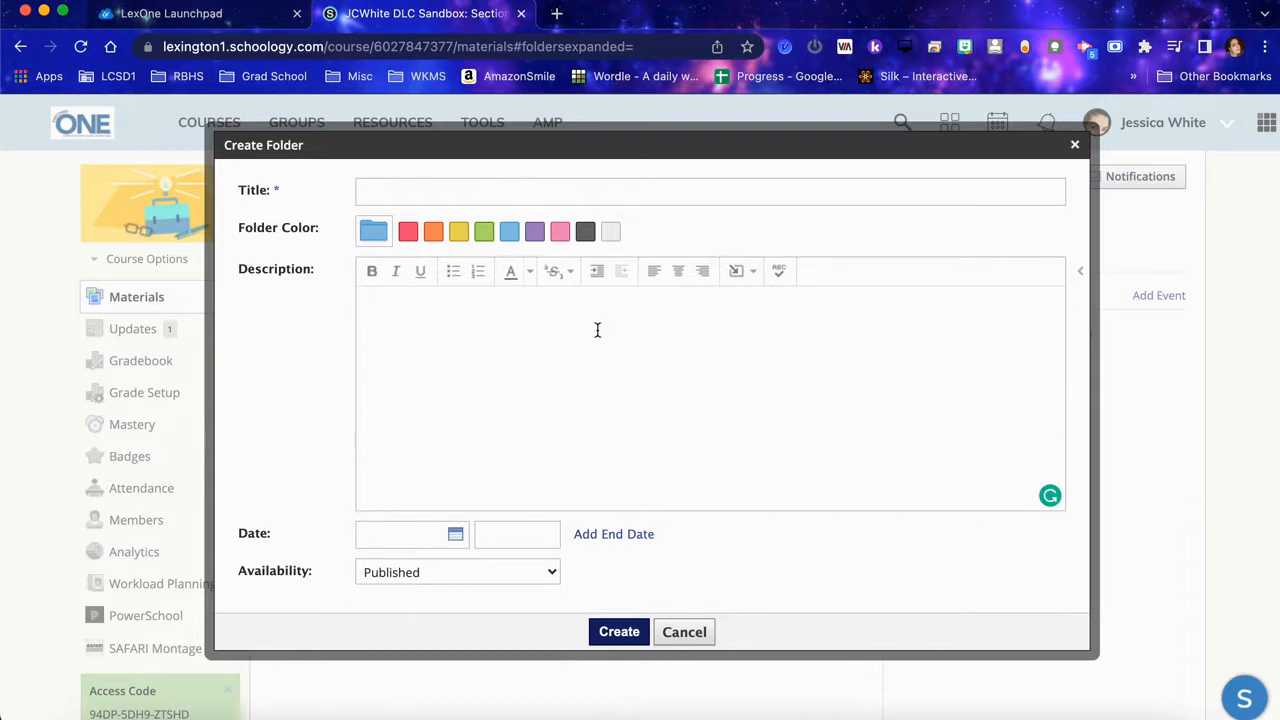
pyautogui.scroll(-2, 566, 455)
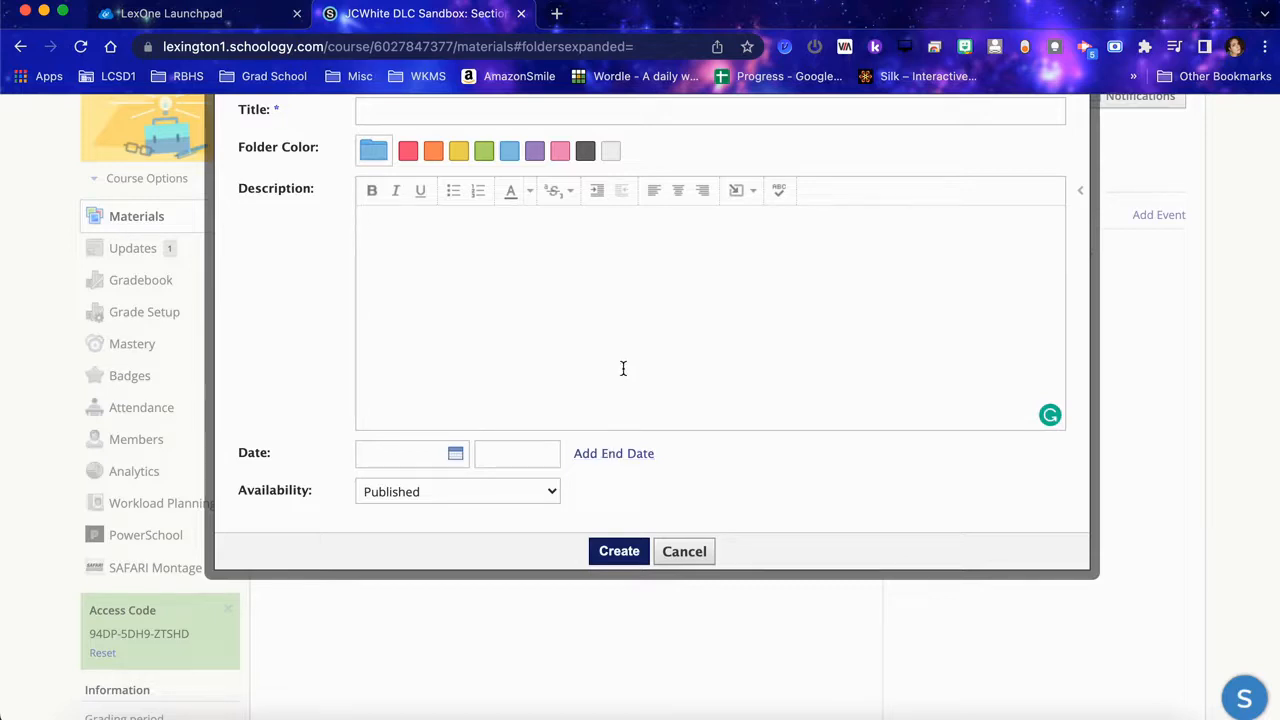
pyautogui.click(551, 495)
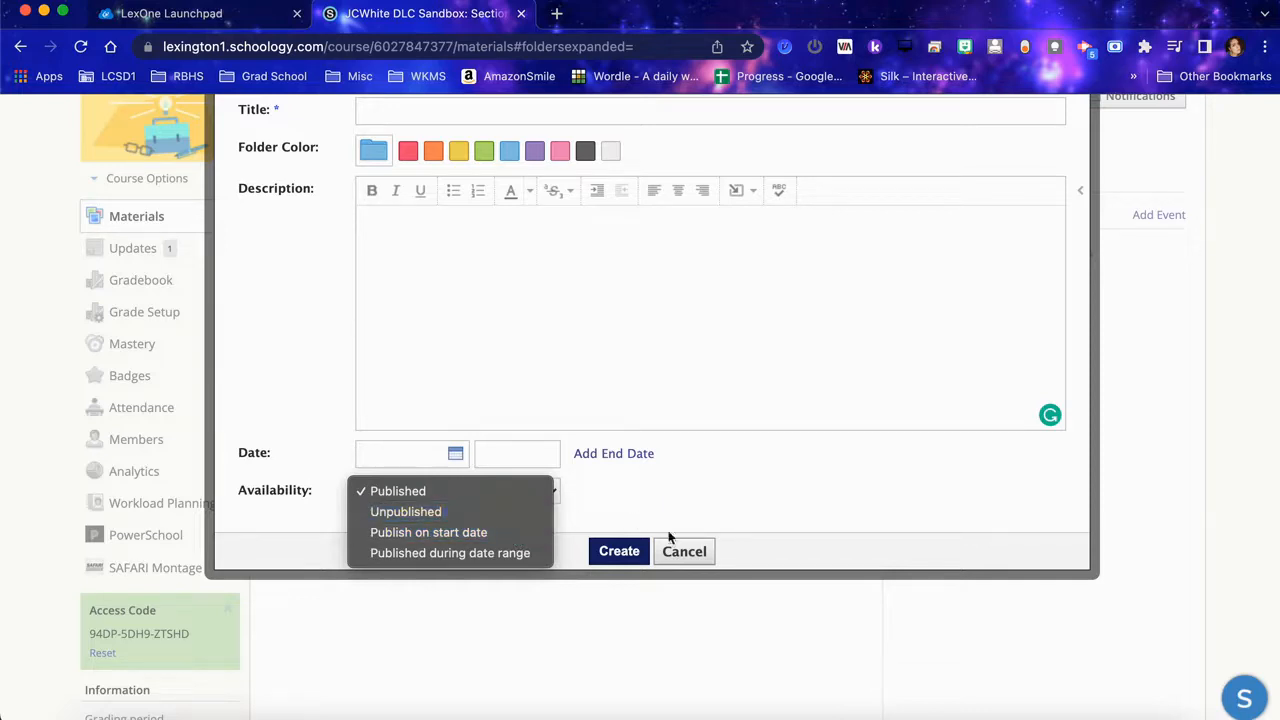
pyautogui.click(697, 557)
pyautogui.click(680, 558)
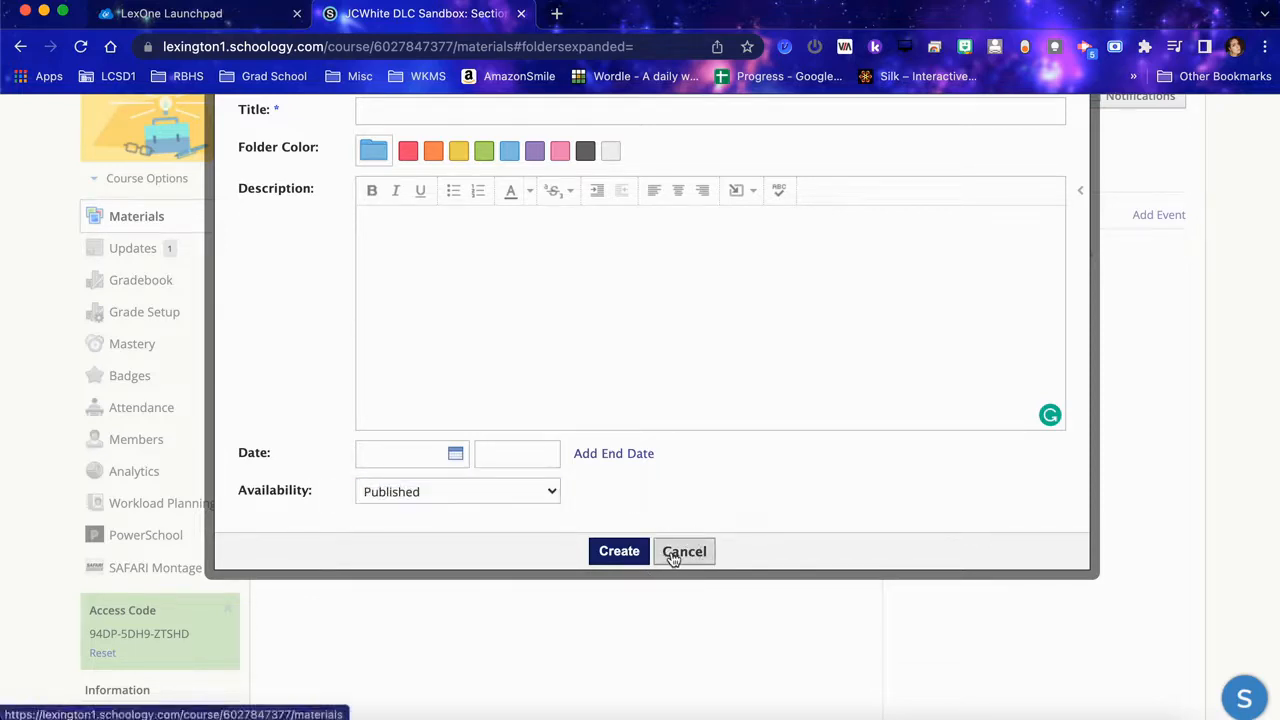
# Step: Look over the actions available for the Week 1 folder, such as edit, unpublish, move and copy
pyautogui.click(846, 265)
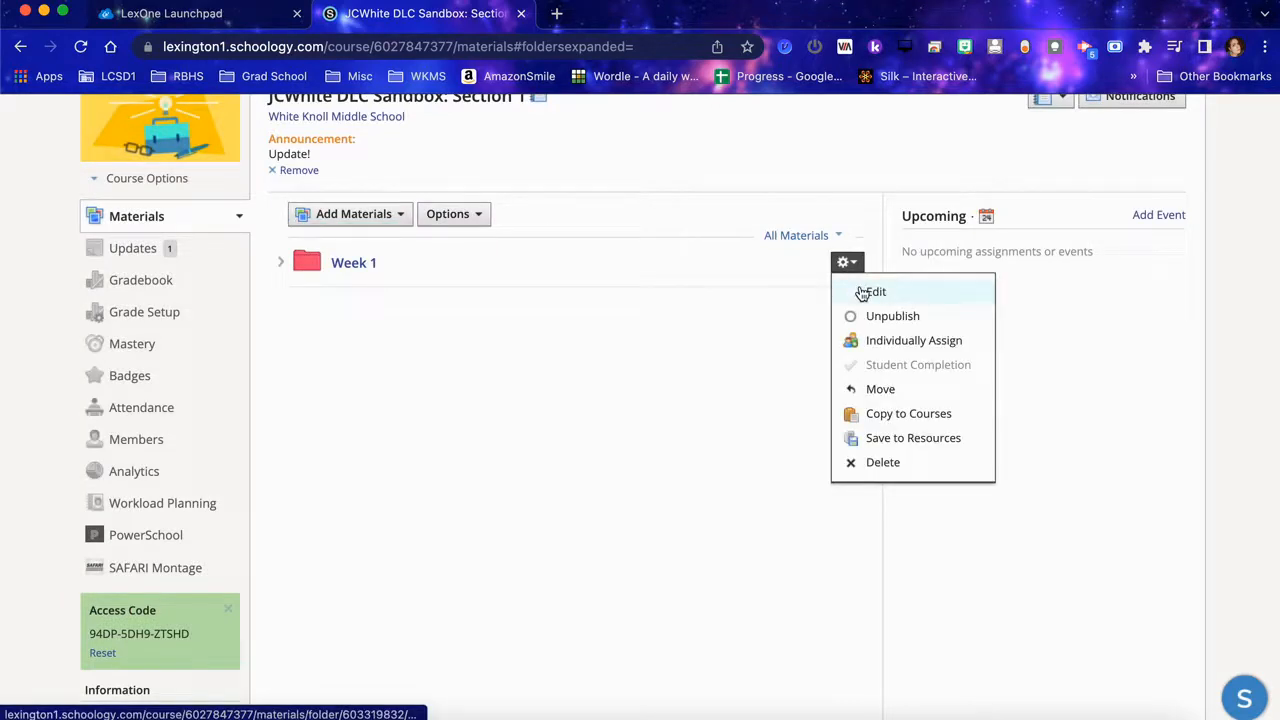
pyautogui.click(846, 264)
pyautogui.click(846, 268)
pyautogui.click(846, 345)
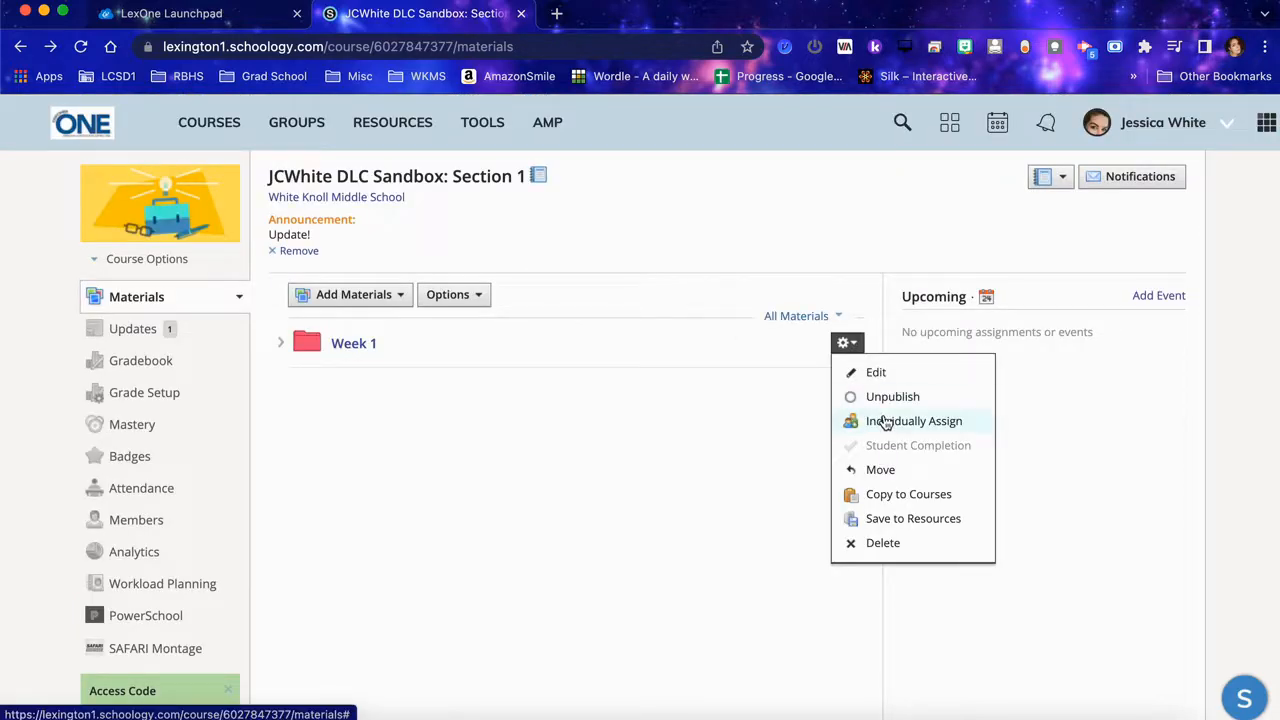
pyautogui.click(730, 426)
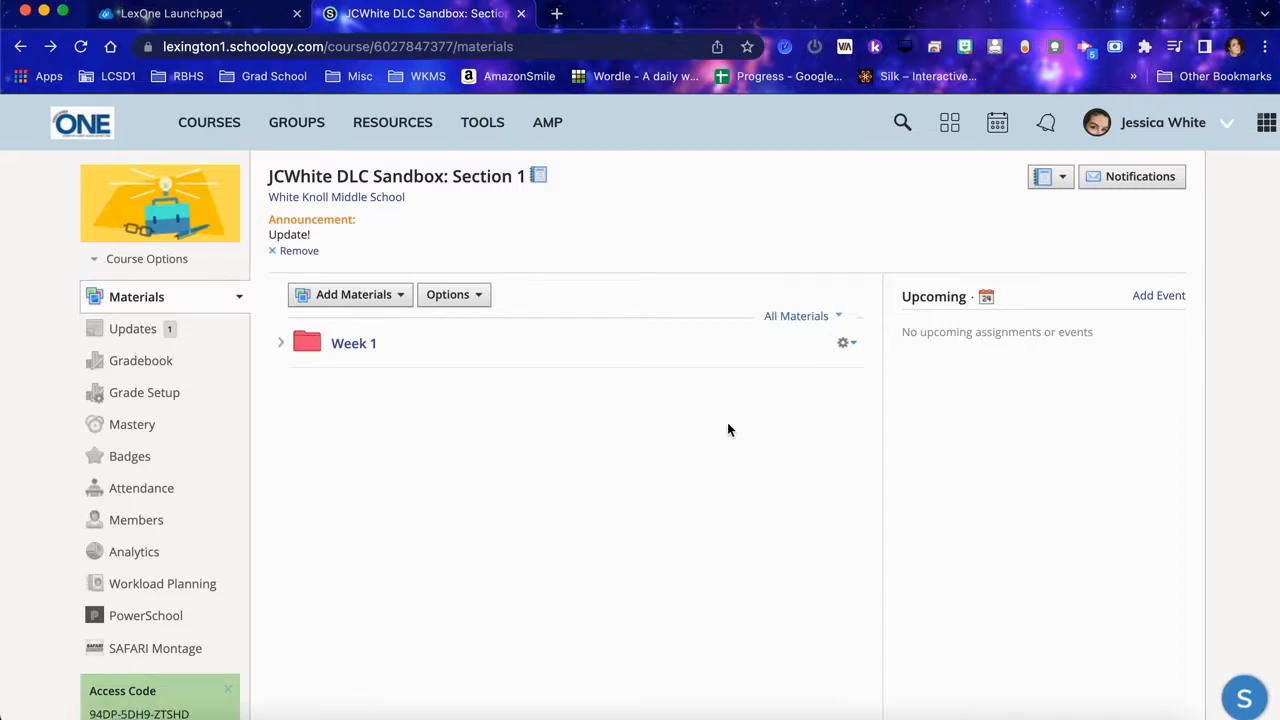
# Step: Open the Week 1 folder and look over the types of materials that can be added inside it
pyautogui.click(350, 344)
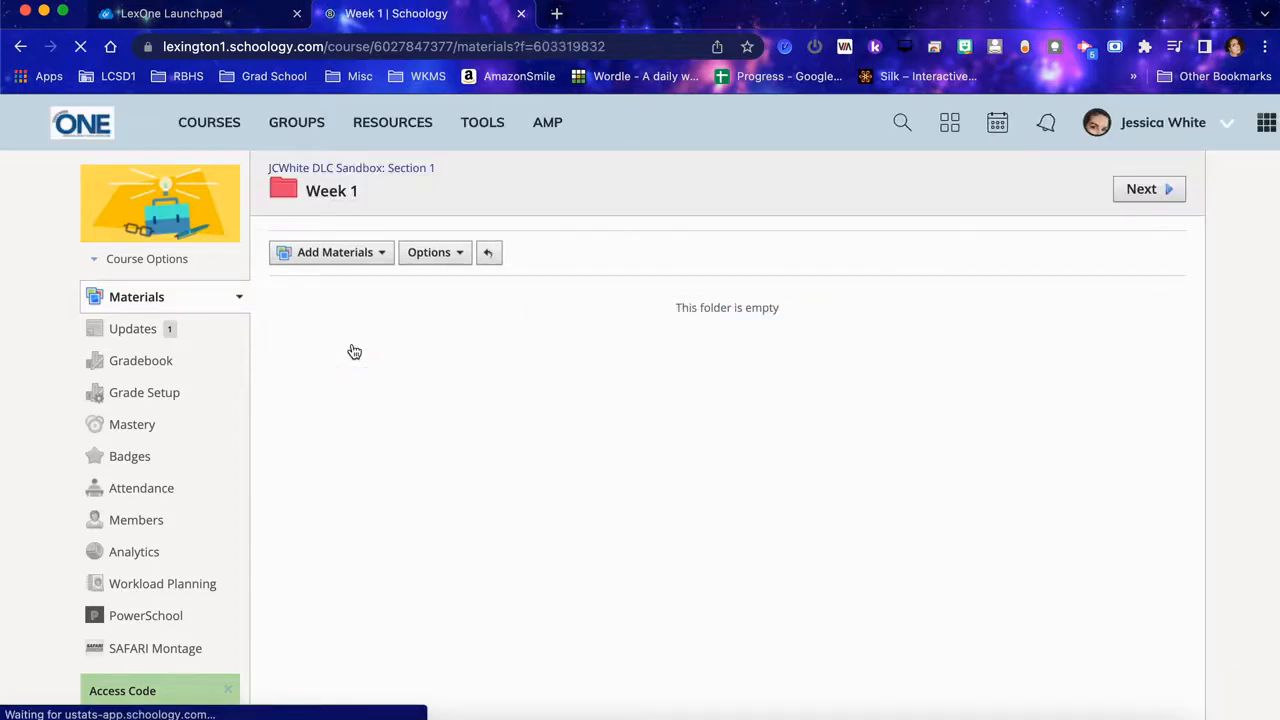
pyautogui.click(355, 172)
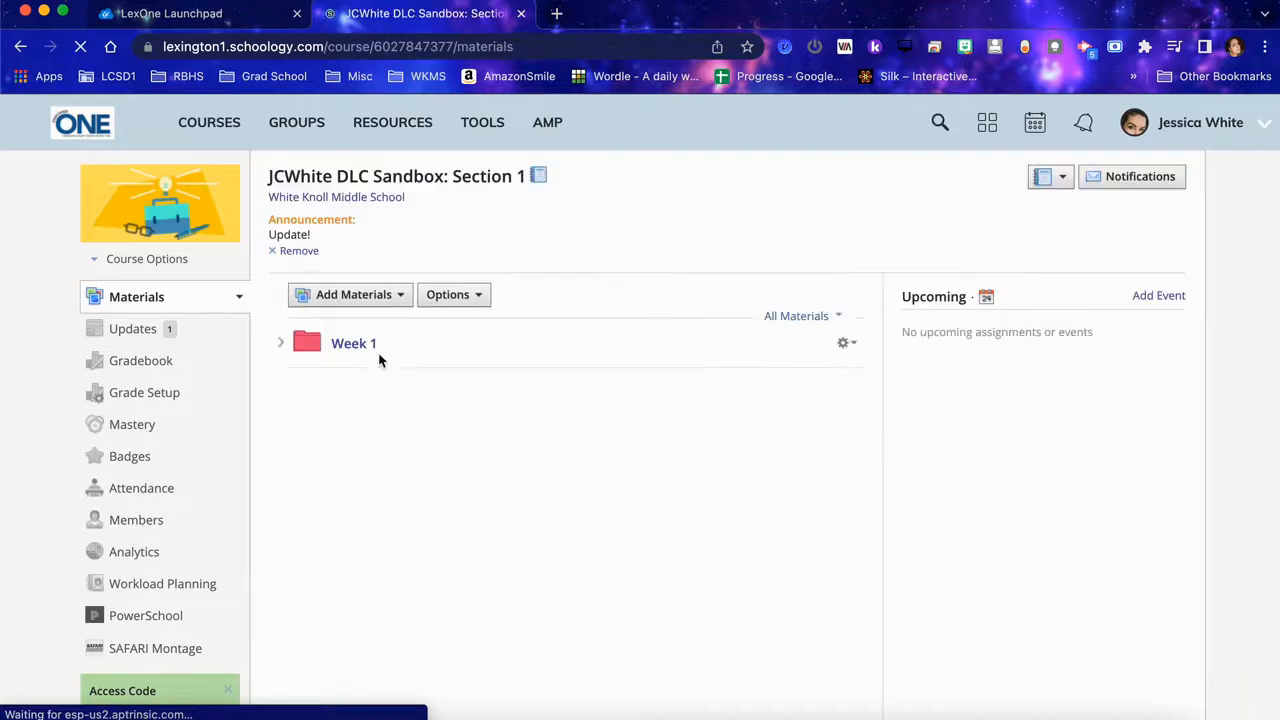
pyautogui.click(366, 349)
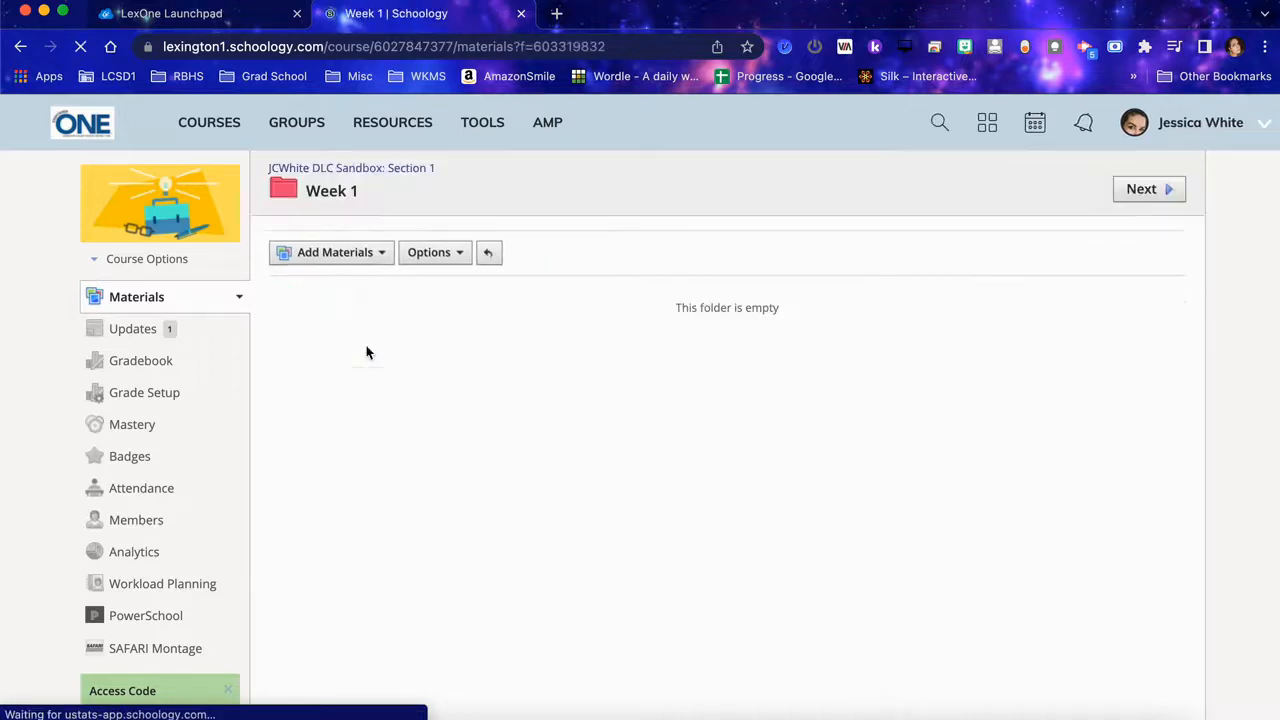
pyautogui.click(352, 256)
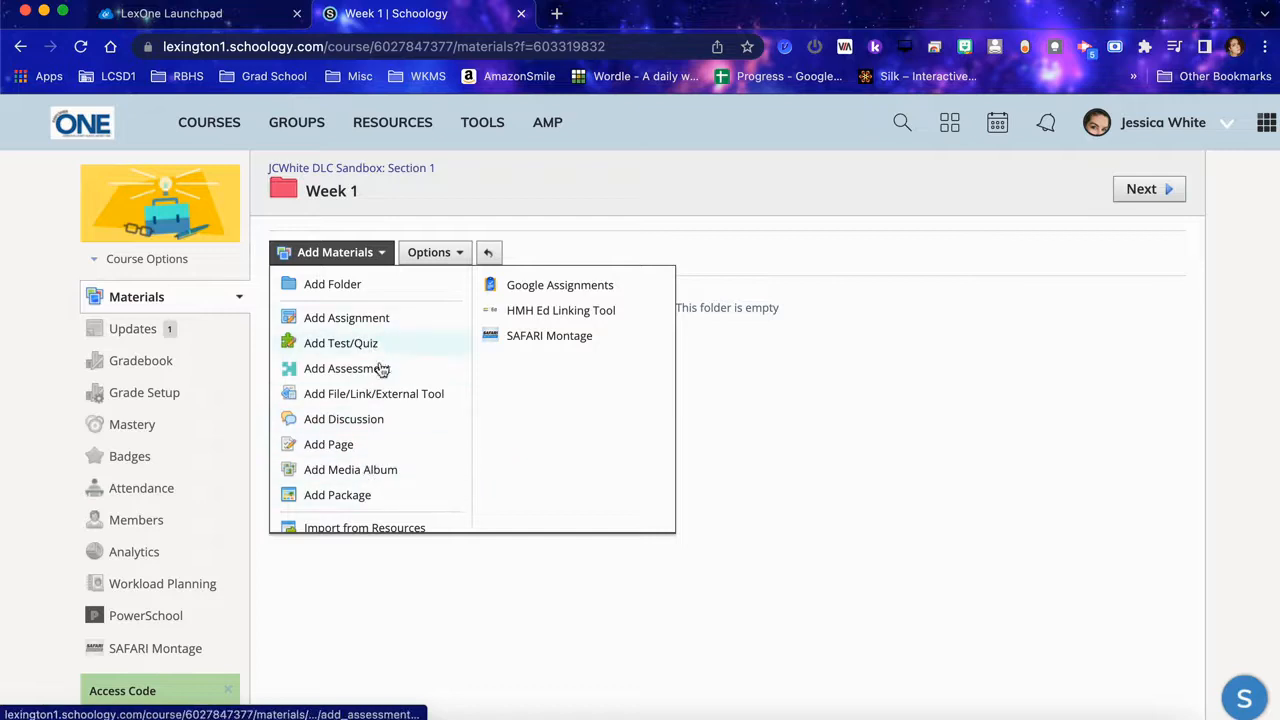
pyautogui.scroll(-2, 386, 486)
pyautogui.scroll(2, 388, 488)
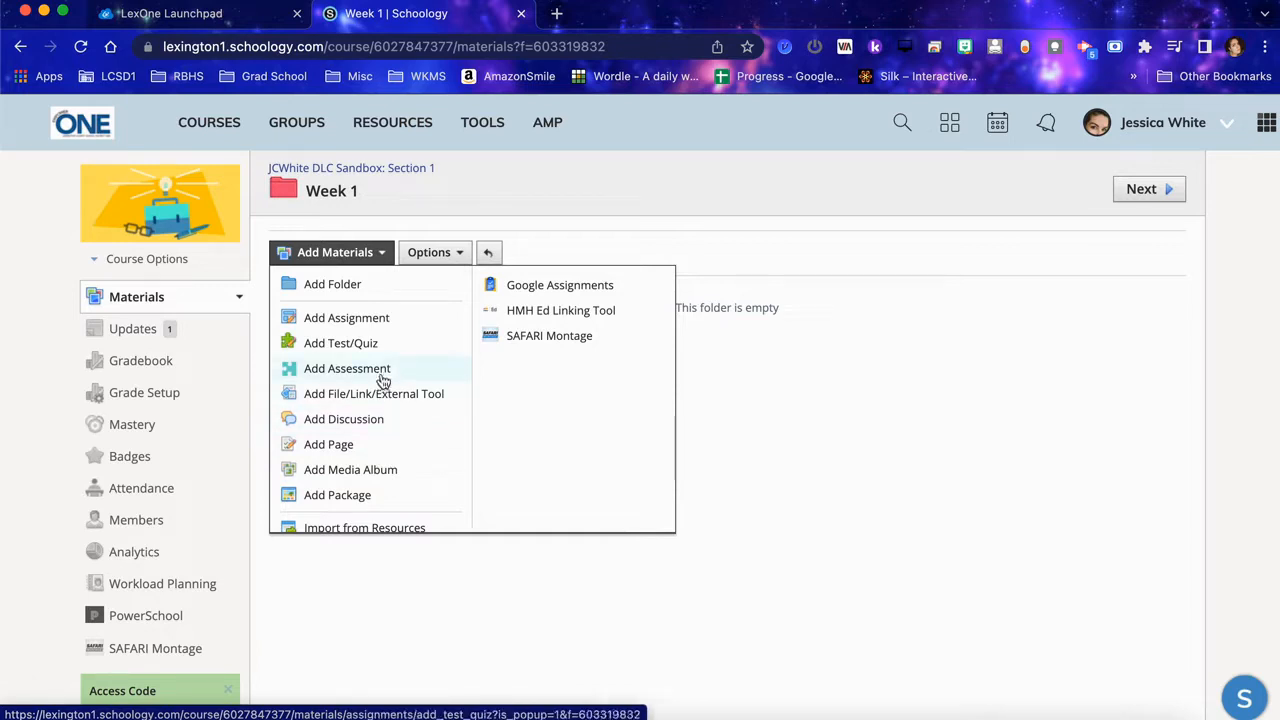
# Step: Start an assignment in Week 1 named "First Day Activity" with the description "Please submit your first day activity here."
pyautogui.click(368, 326)
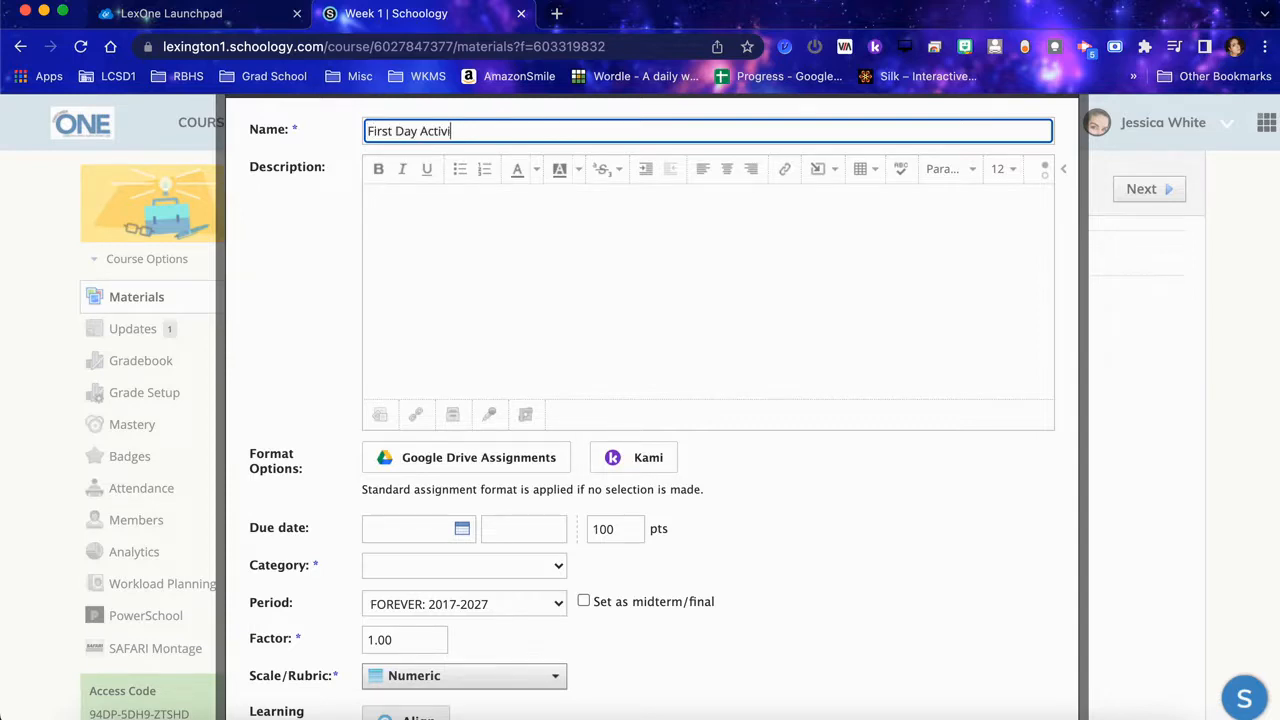
pyautogui.click(496, 226)
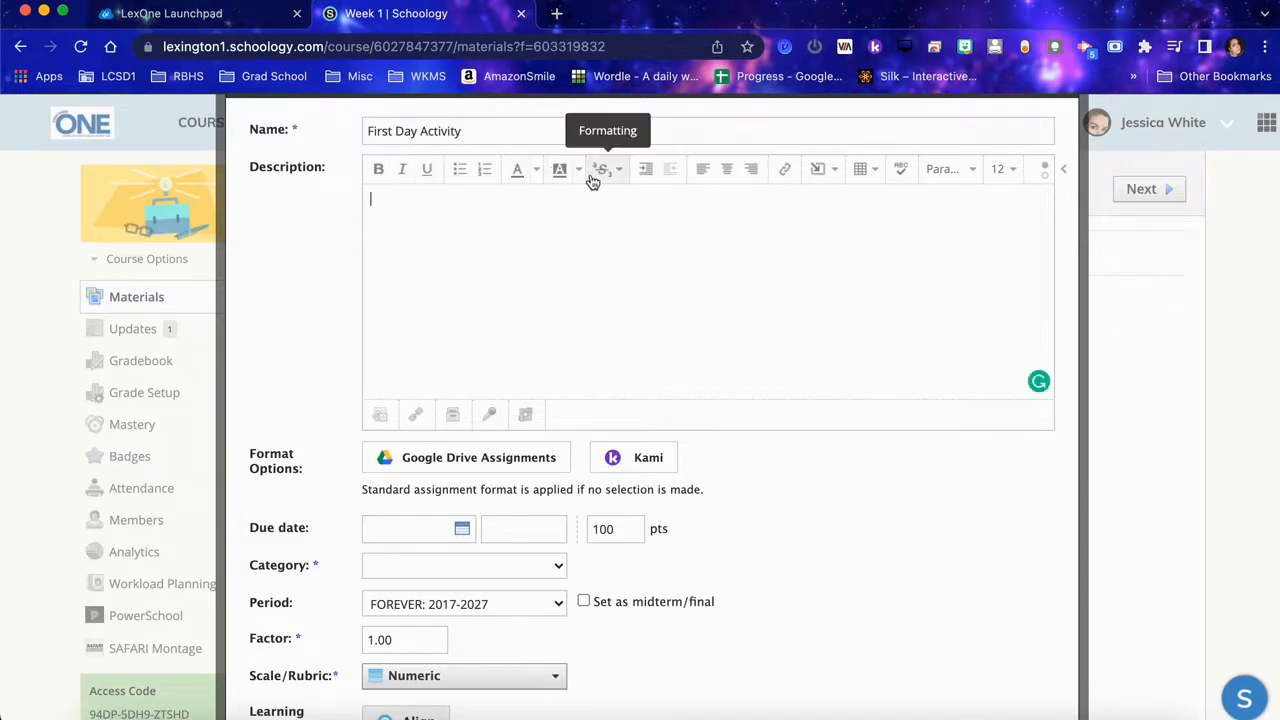
pyautogui.click(818, 170)
pyautogui.click(724, 288)
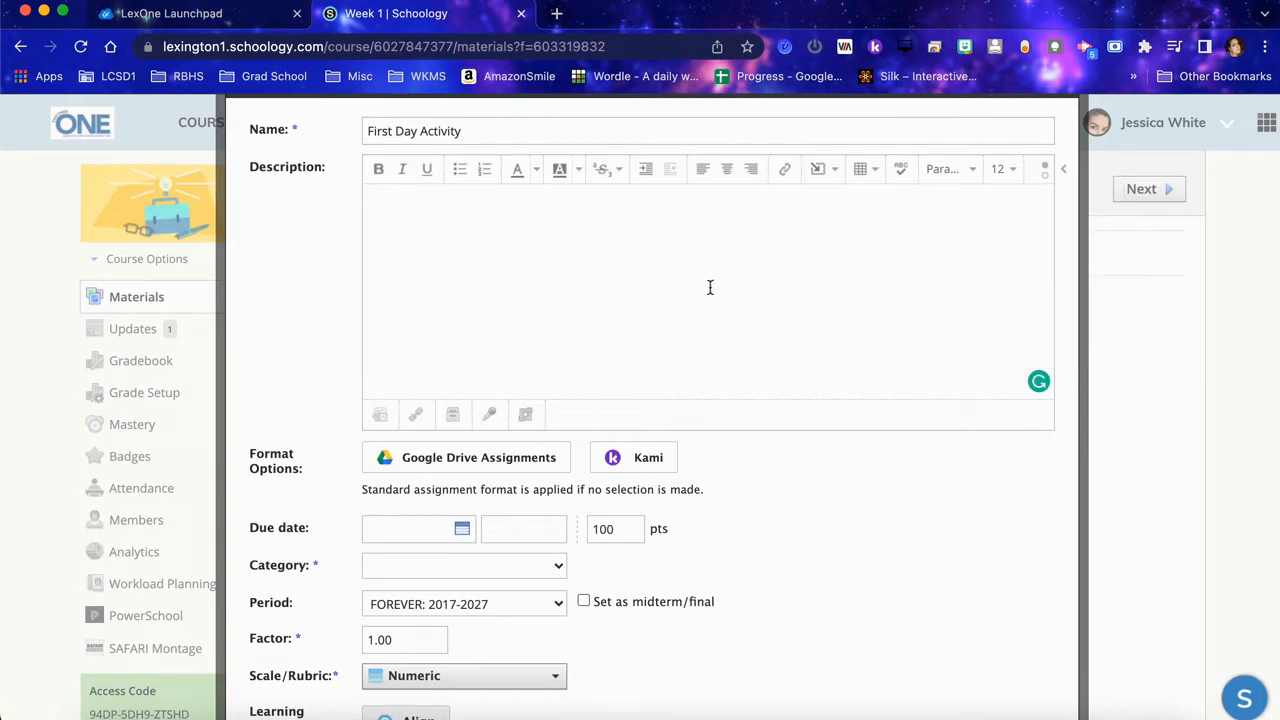
pyautogui.write('Please submit your first st')
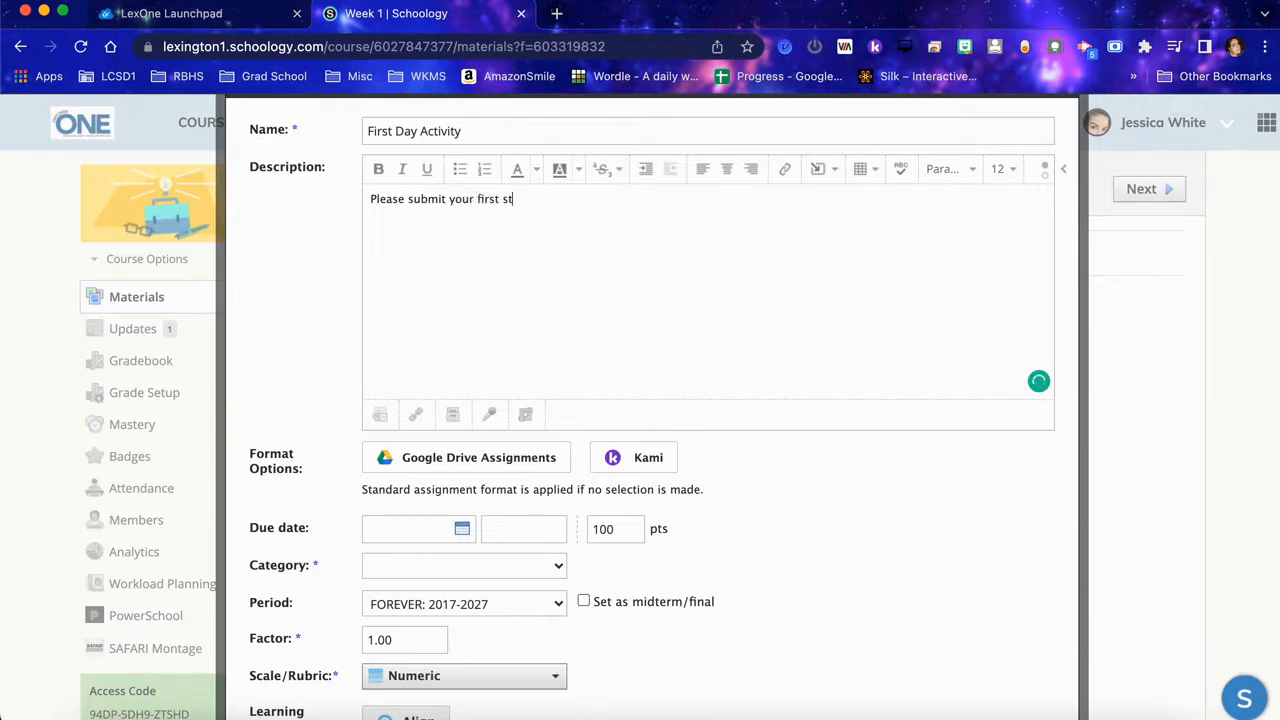
pyautogui.write('y here.')
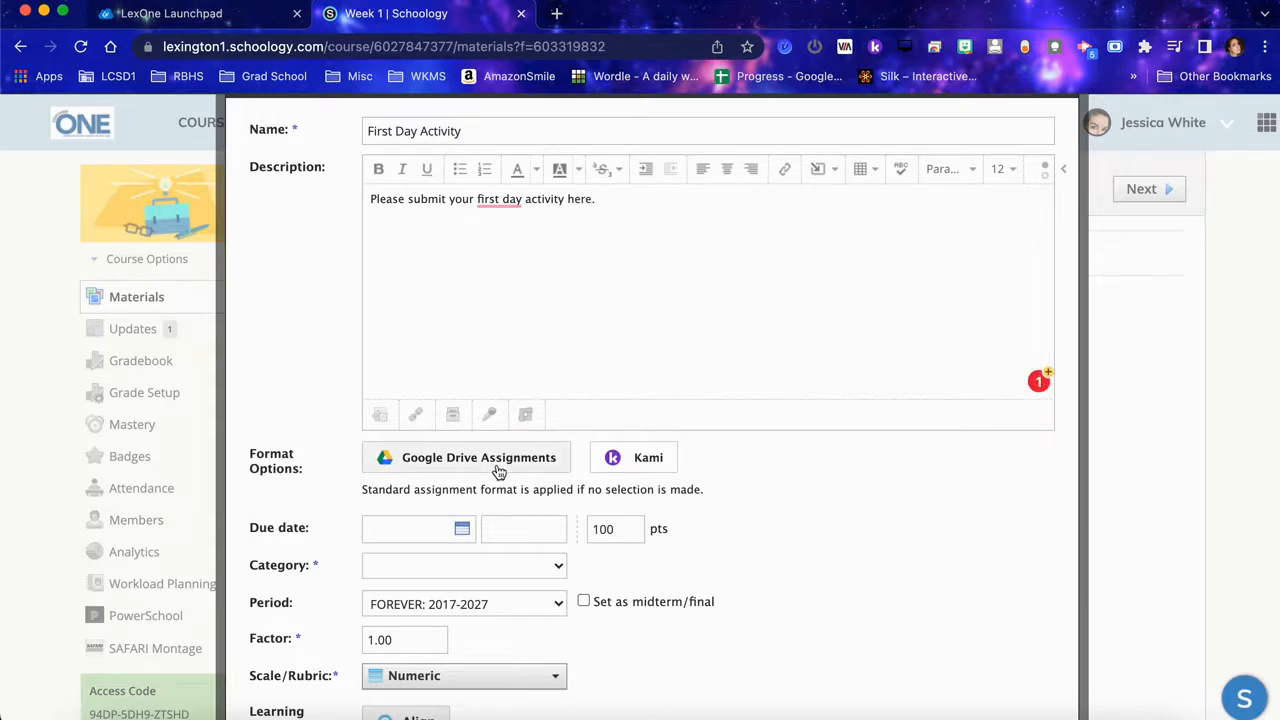
# Step: Set the assignment's due date to 7/26/22 and create the grading category Formative for it
pyautogui.click(463, 530)
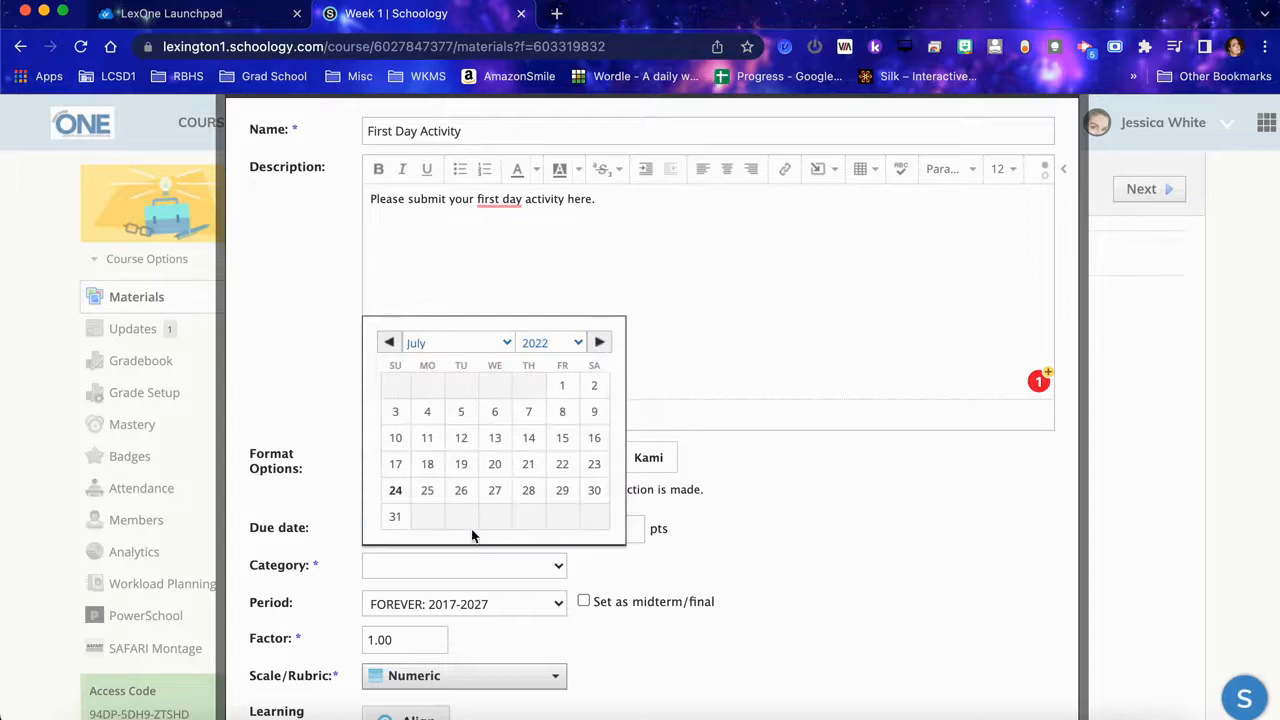
pyautogui.click(464, 505)
pyautogui.click(490, 562)
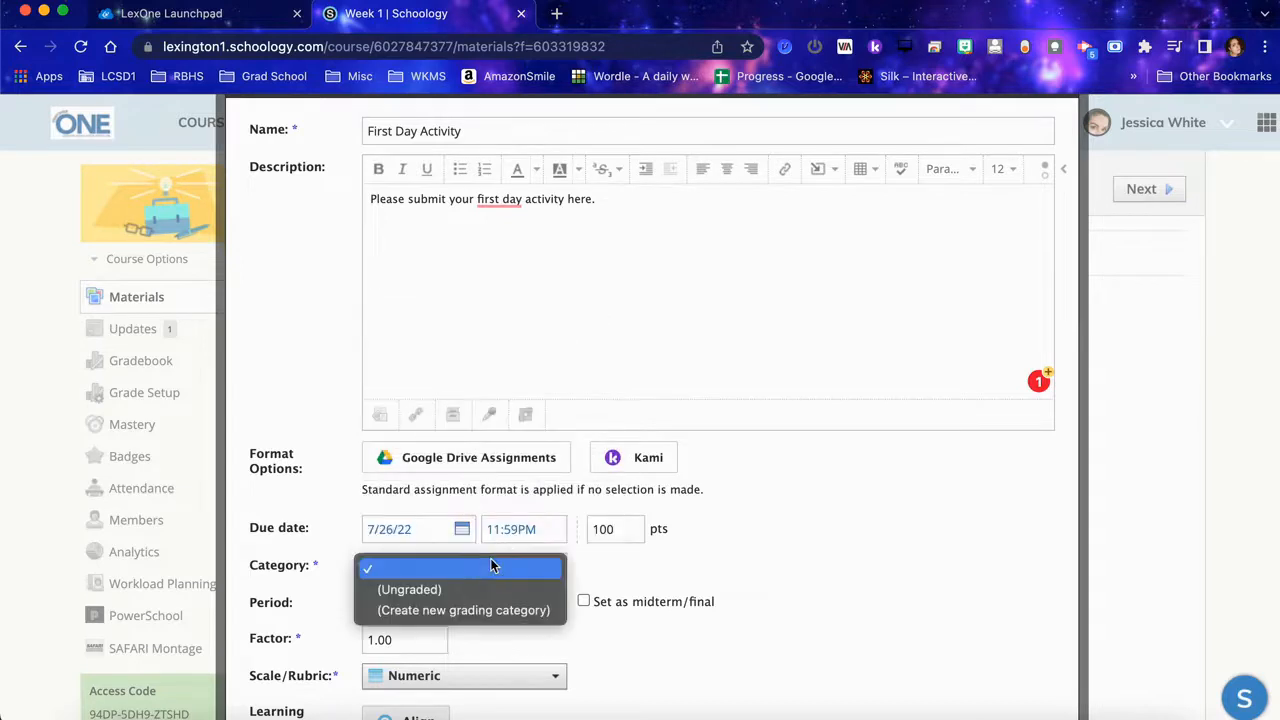
pyautogui.click(490, 614)
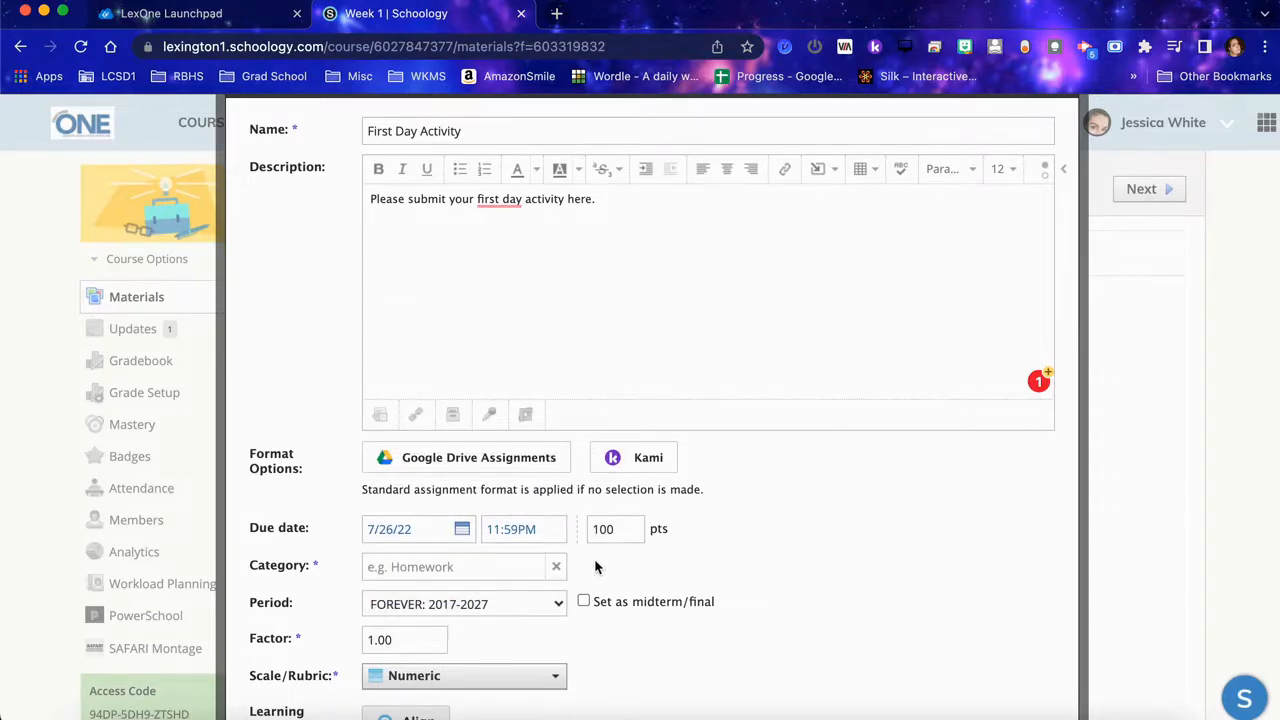
pyautogui.click(508, 568)
pyautogui.click(491, 638)
pyautogui.scroll(-4, 602, 618)
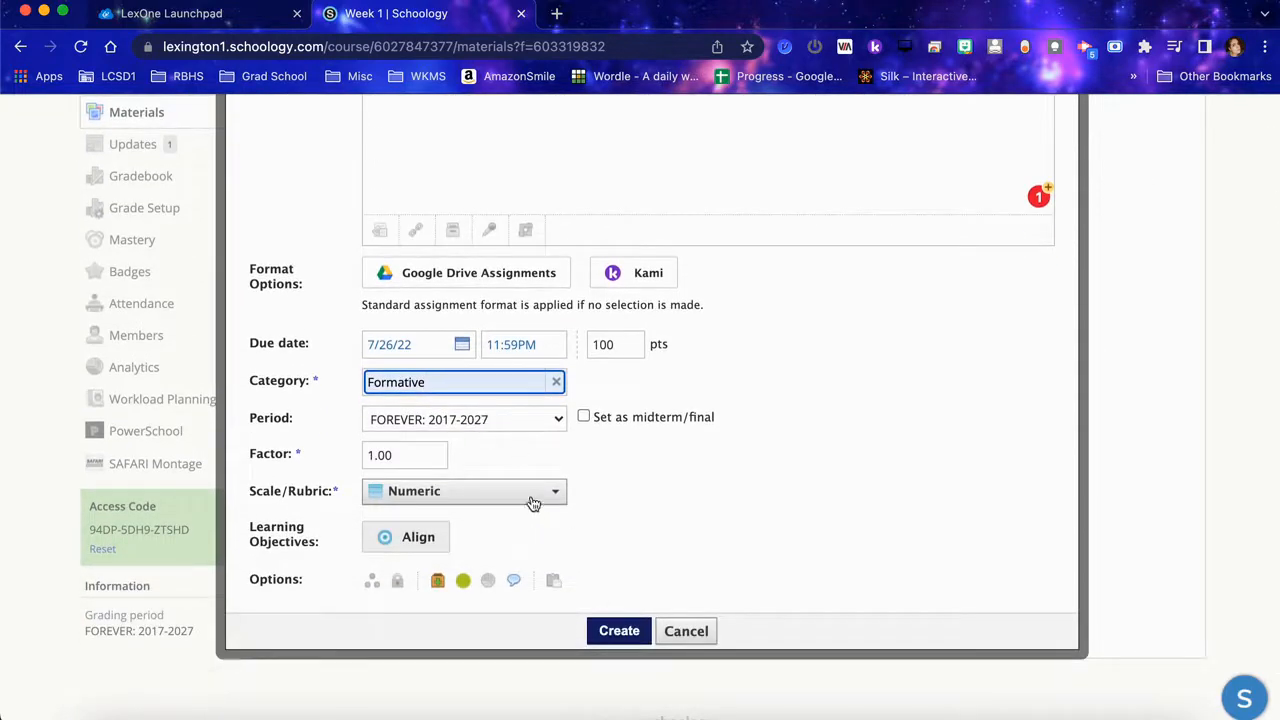
# Step: Check the assignment's Scale/Rubric choices and its locking setting, keeping Numeric and Unlocked
pyautogui.click(528, 491)
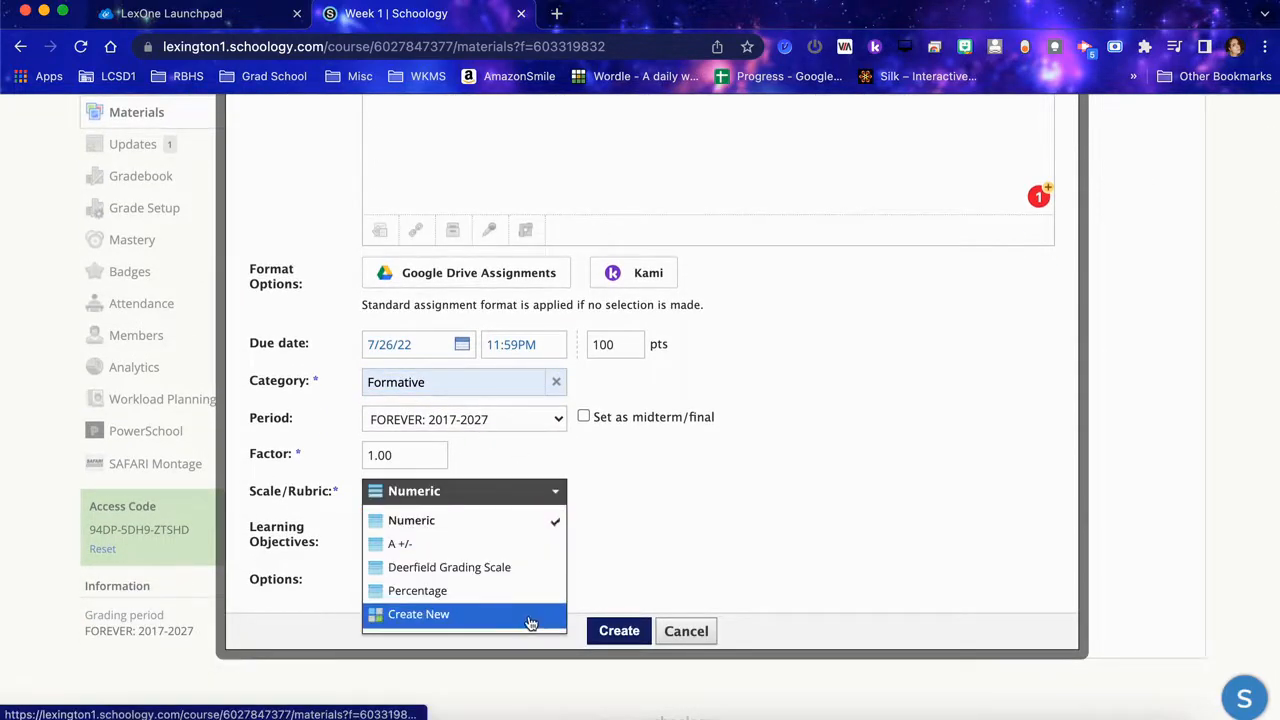
pyautogui.click(645, 529)
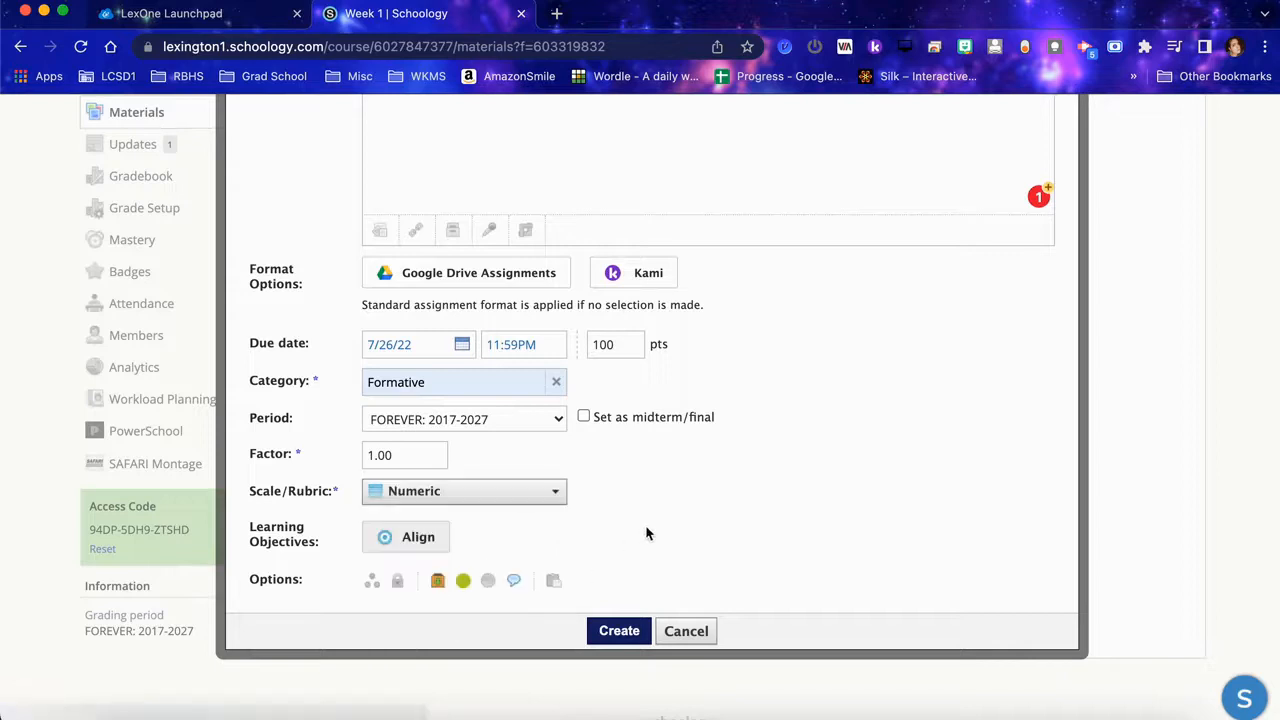
pyautogui.click(398, 583)
pyautogui.scroll(-3, 480, 620)
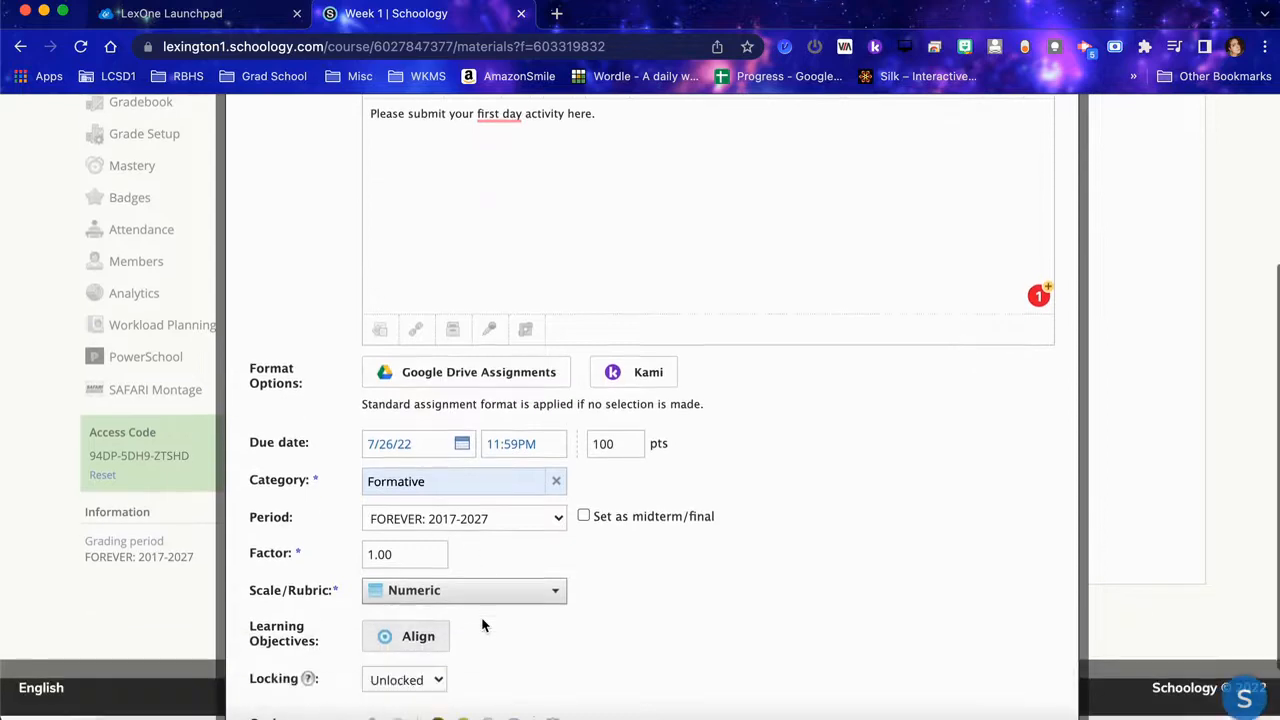
pyautogui.click(425, 599)
pyautogui.click(466, 607)
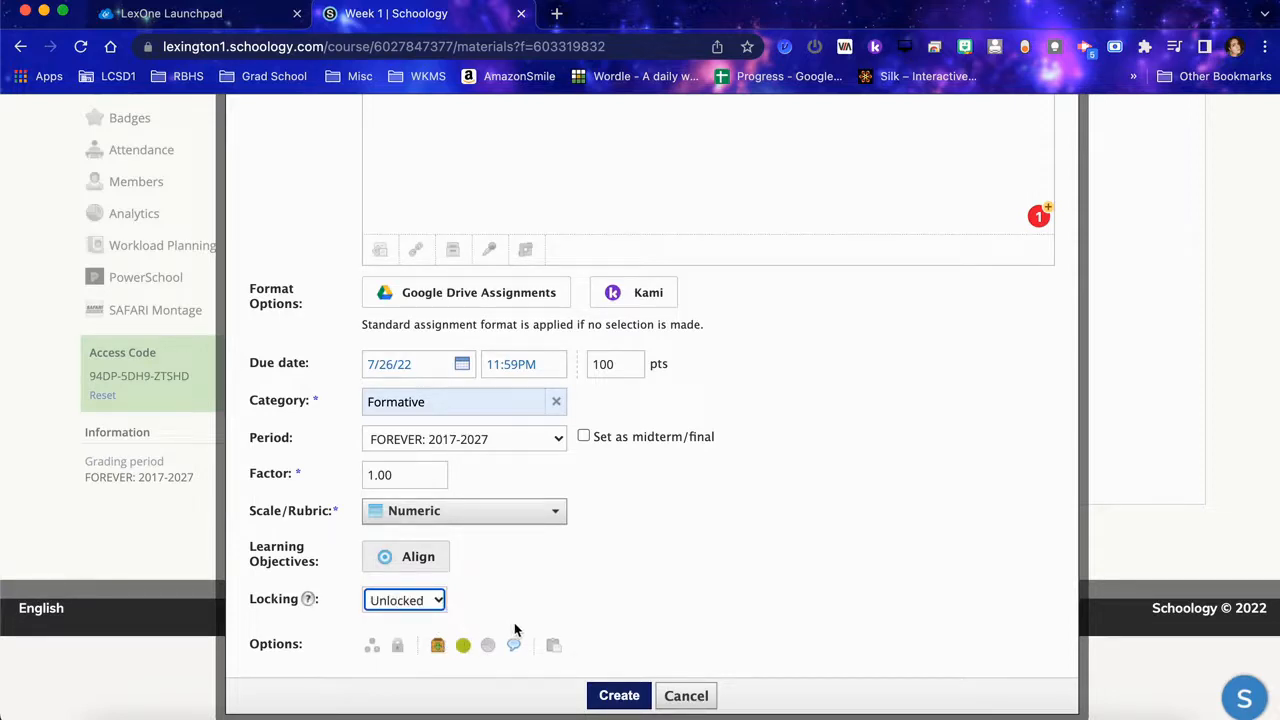
# Step: Try toggling the assignment's grade statistics and comments options on and off
pyautogui.click(489, 646)
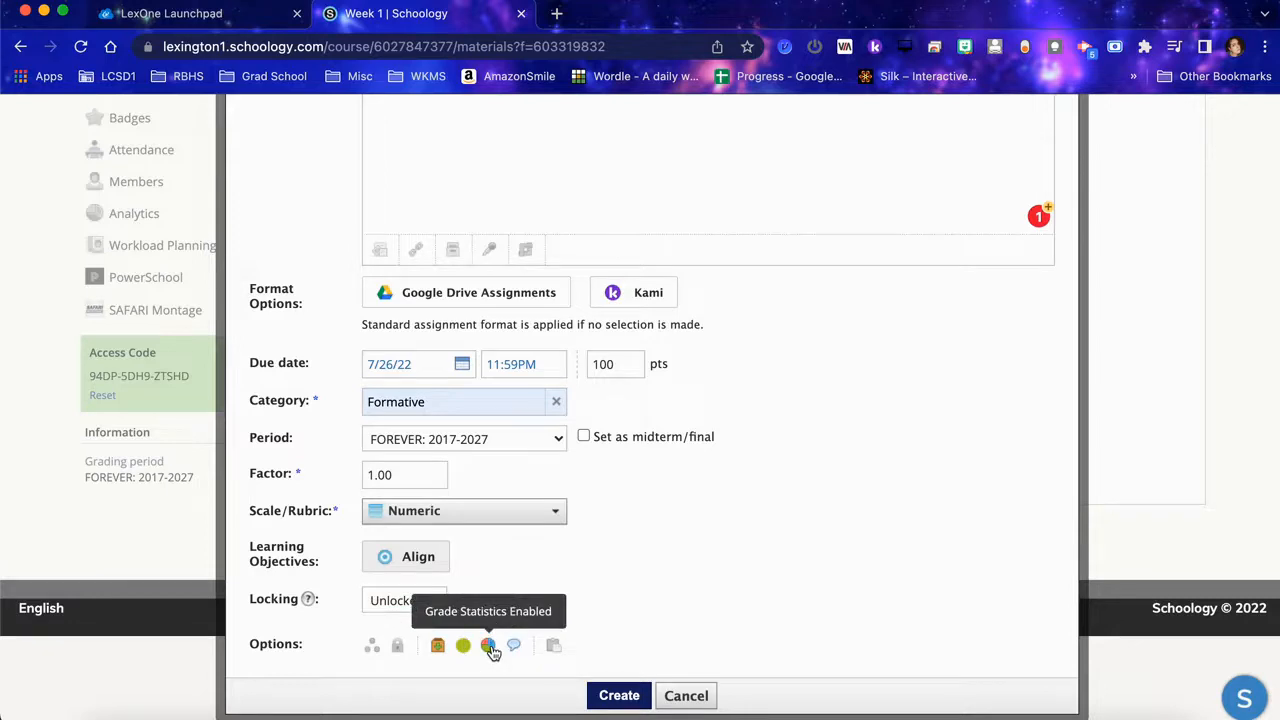
pyautogui.click(514, 646)
pyautogui.click(514, 646)
pyautogui.click(489, 646)
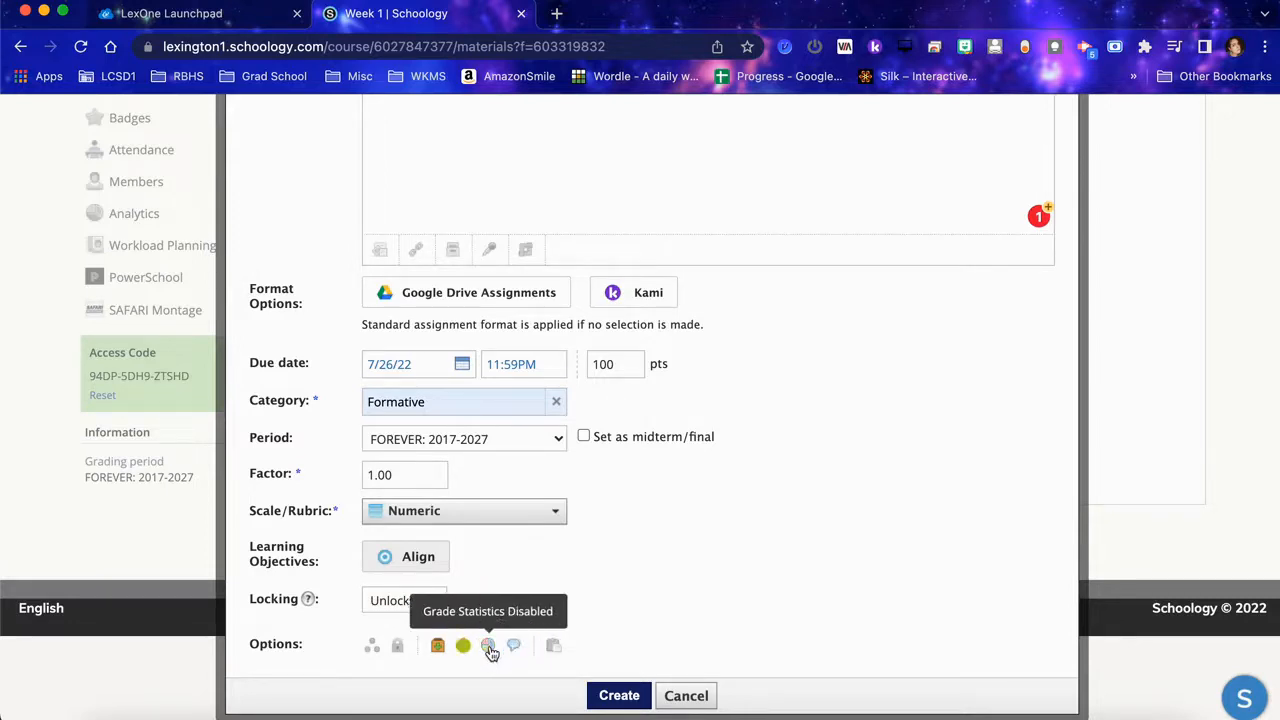
# Step: Check which other courses the assignment can be copied to, and cancel creating the assignment
pyautogui.click(556, 648)
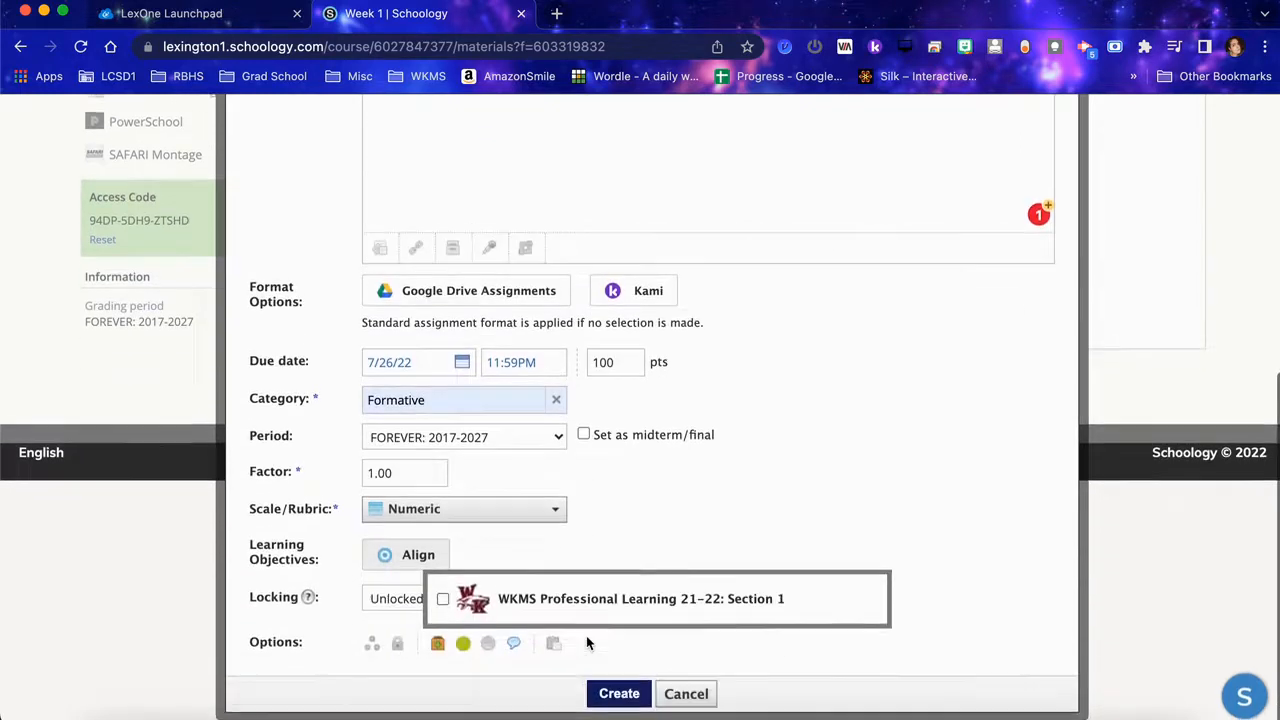
pyautogui.click(658, 560)
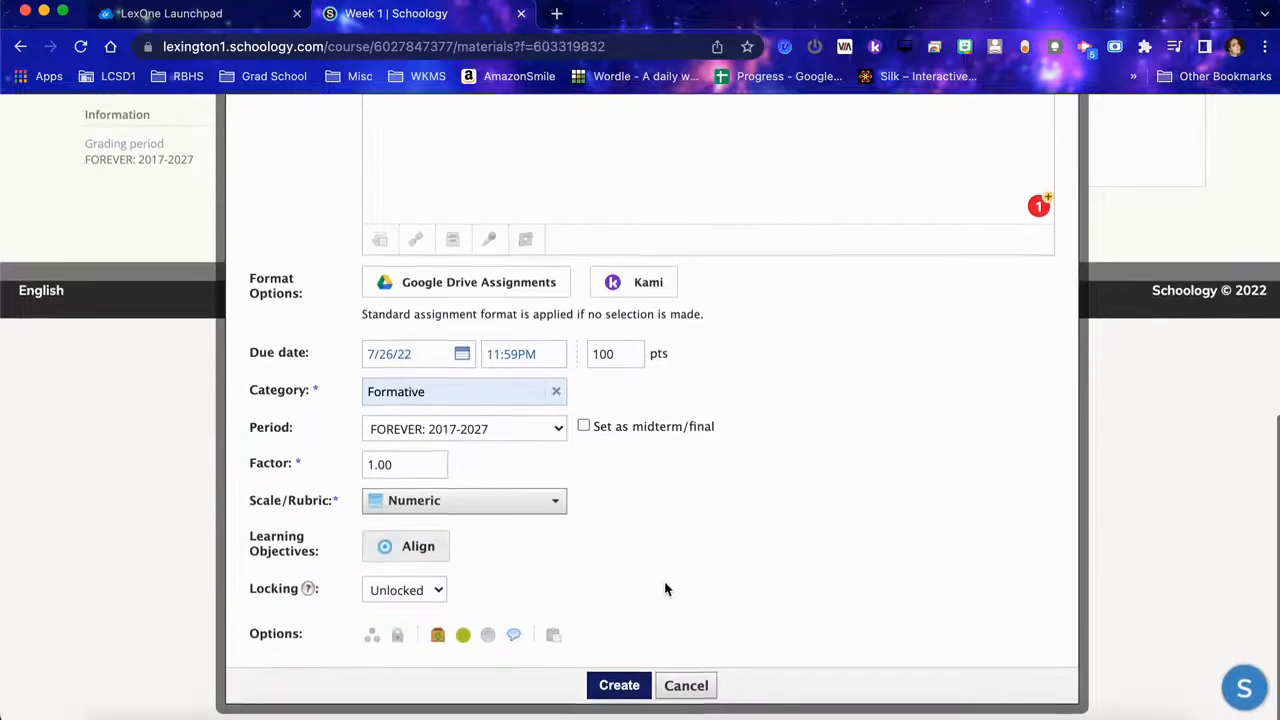
pyautogui.click(685, 696)
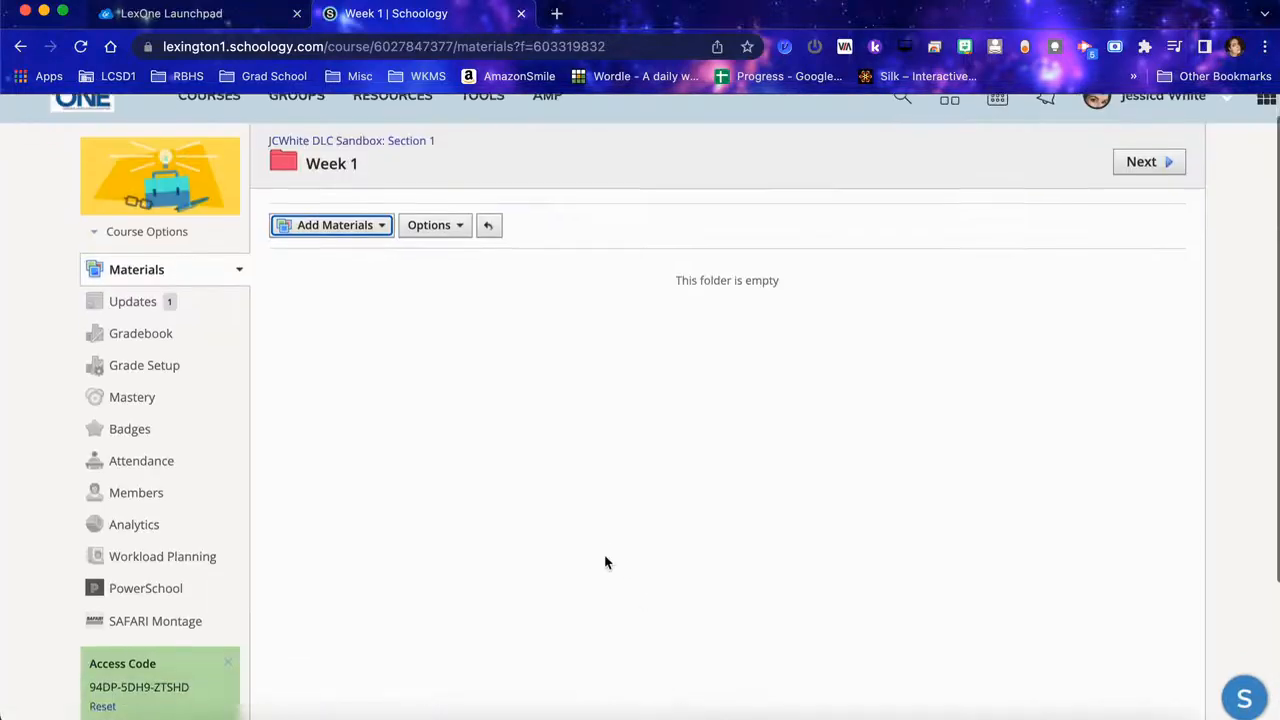
# Step: Check the File/Link/External Tool choices for adding material to the Week 1 folder, and close them without adding anything
pyautogui.click(368, 220)
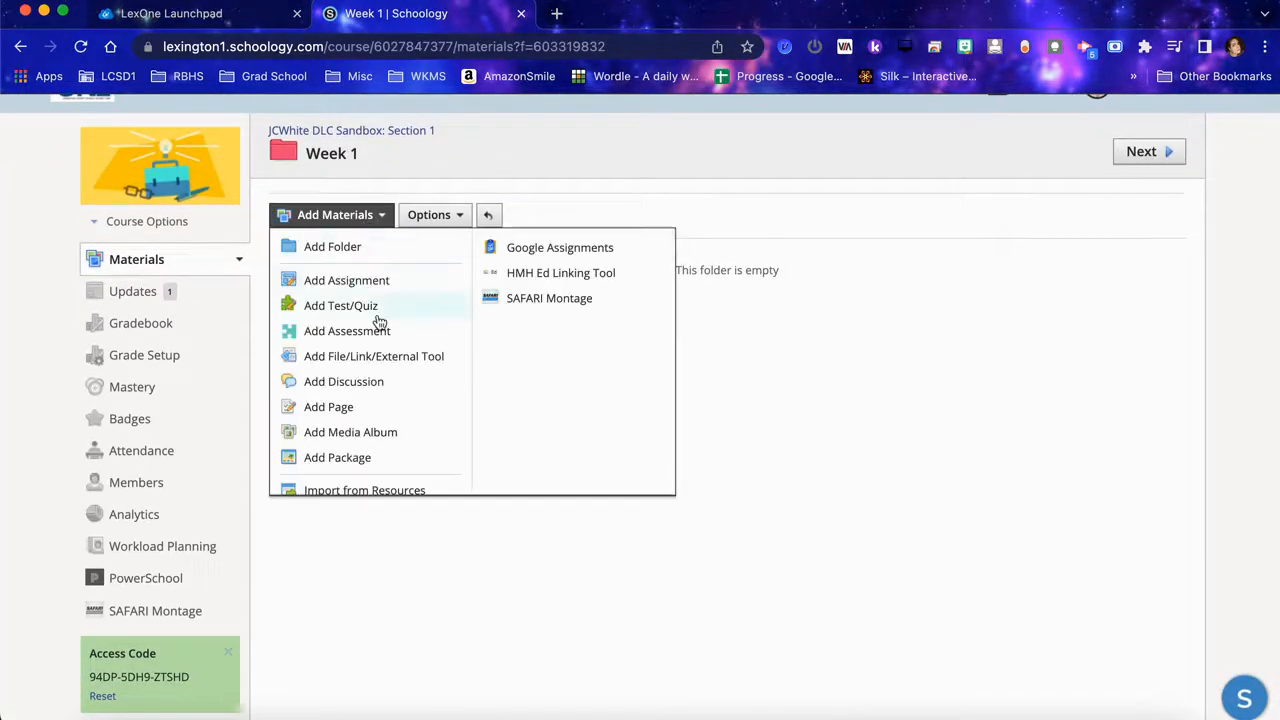
pyautogui.click(386, 356)
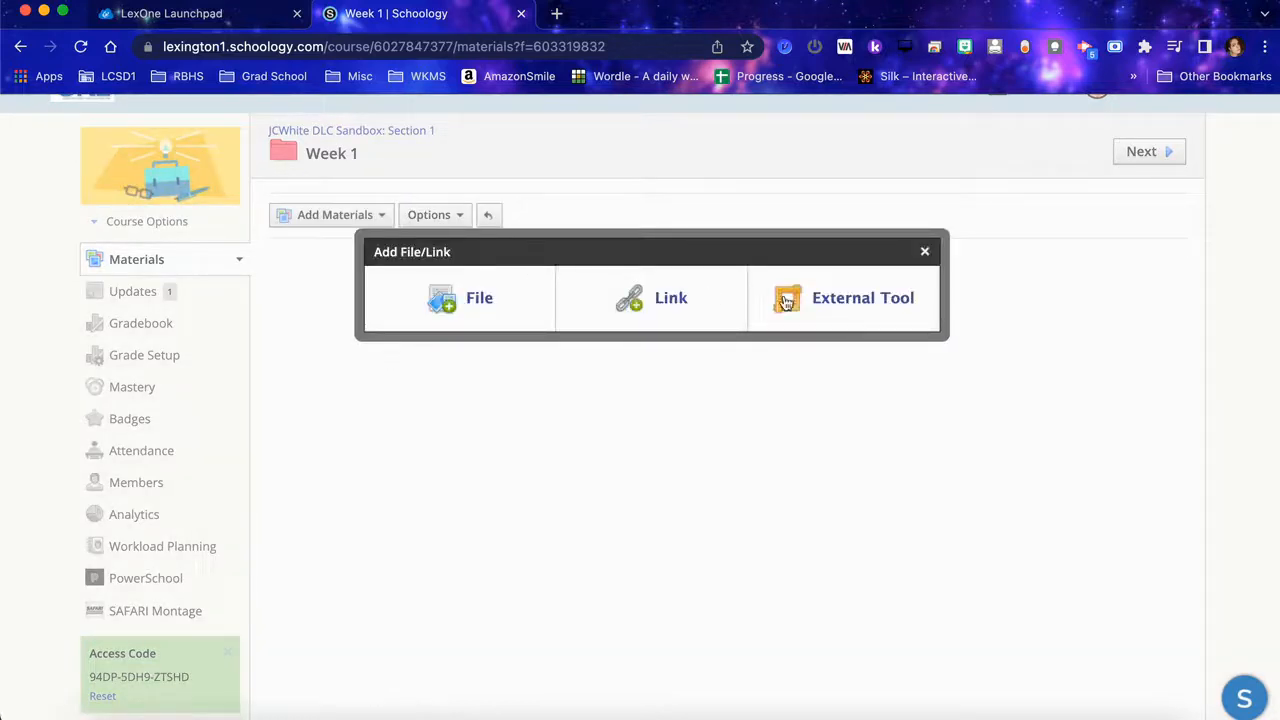
pyautogui.click(924, 251)
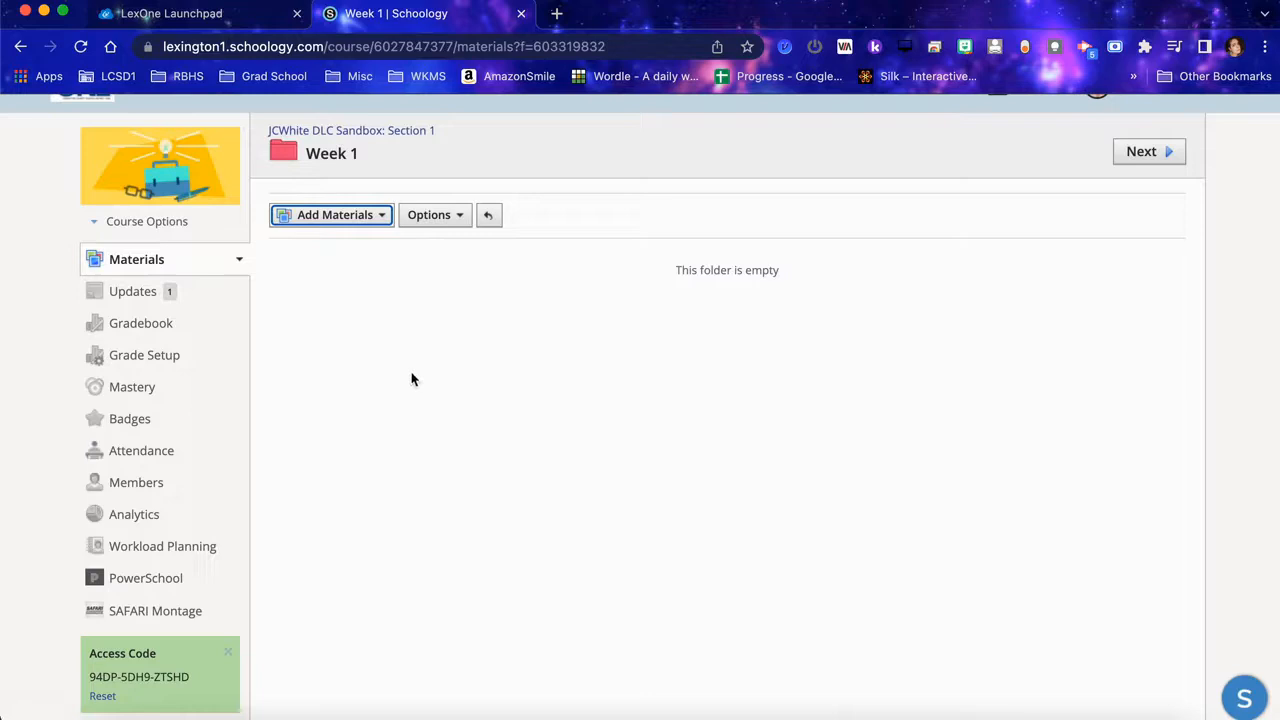
# Step: View the course's Gradebook and its Members list
pyautogui.click(145, 333)
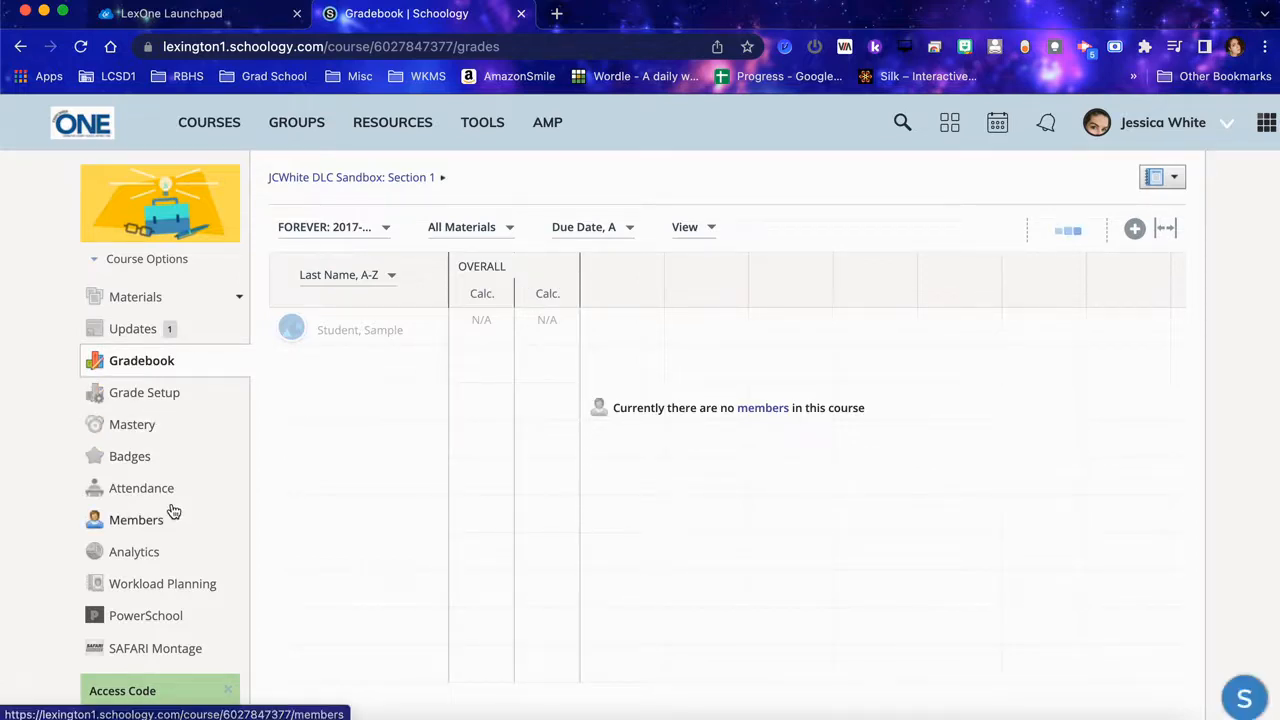
pyautogui.click(143, 524)
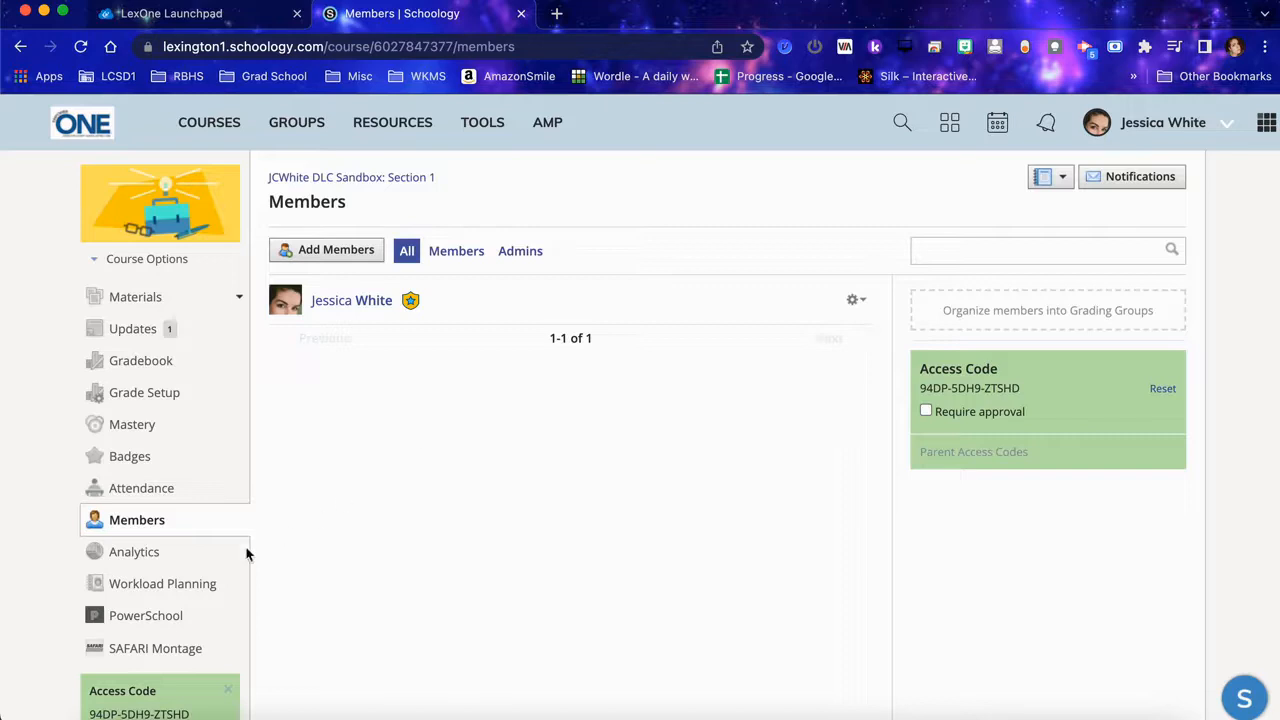
# Step: View the Course Analytics page for the sandbox course and check its available actions
pyautogui.click(168, 558)
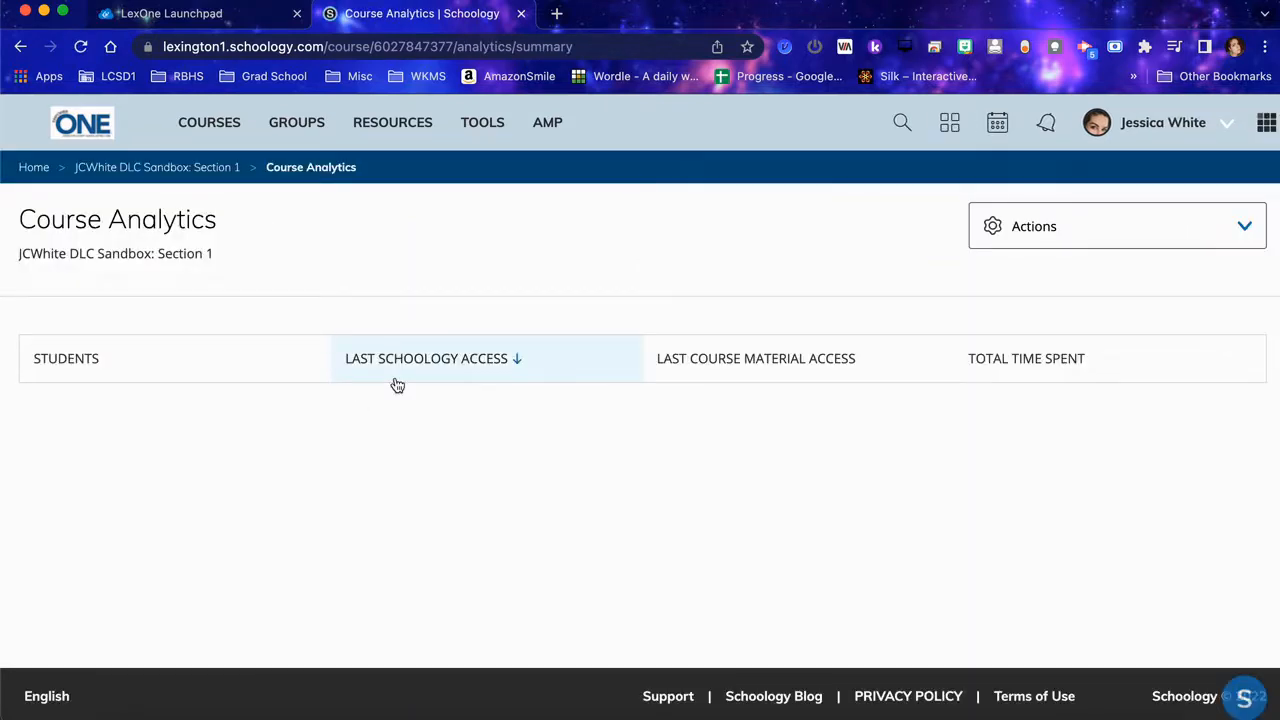
pyautogui.click(1079, 218)
pyautogui.click(1150, 240)
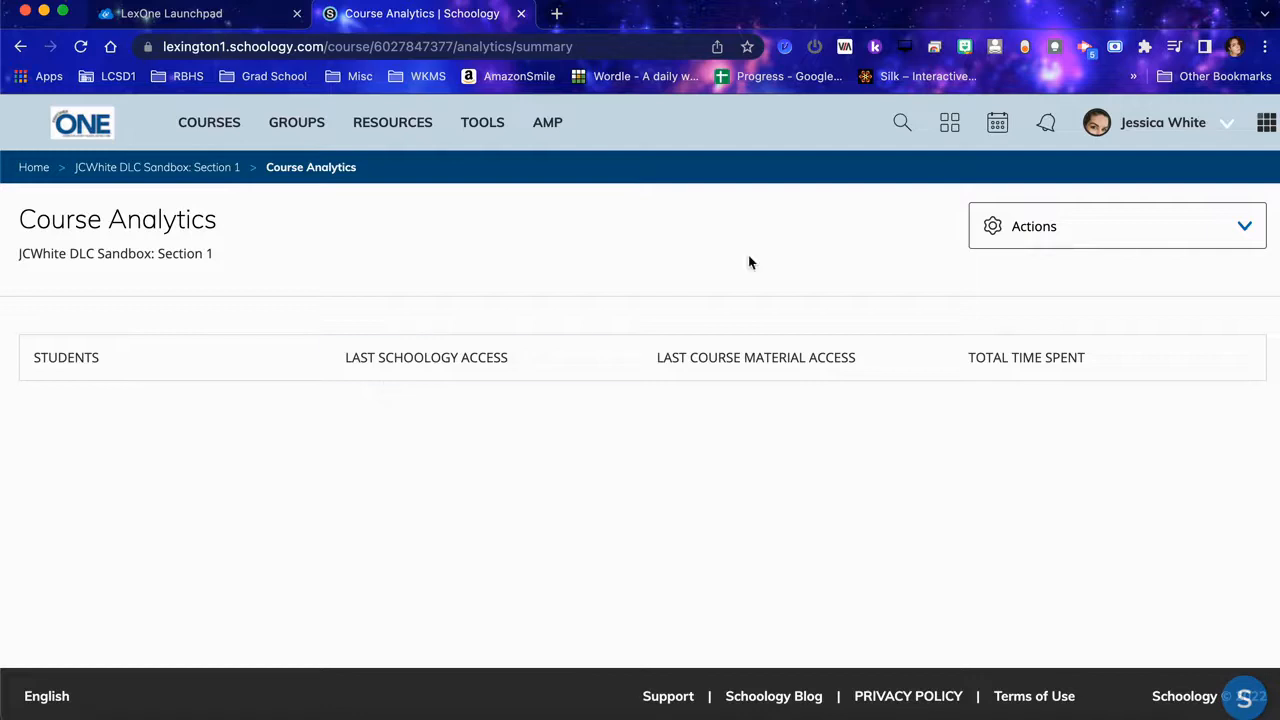
# Step: Review the account's own profile information and its Portfolios page
pyautogui.click(1152, 136)
pyautogui.click(1124, 180)
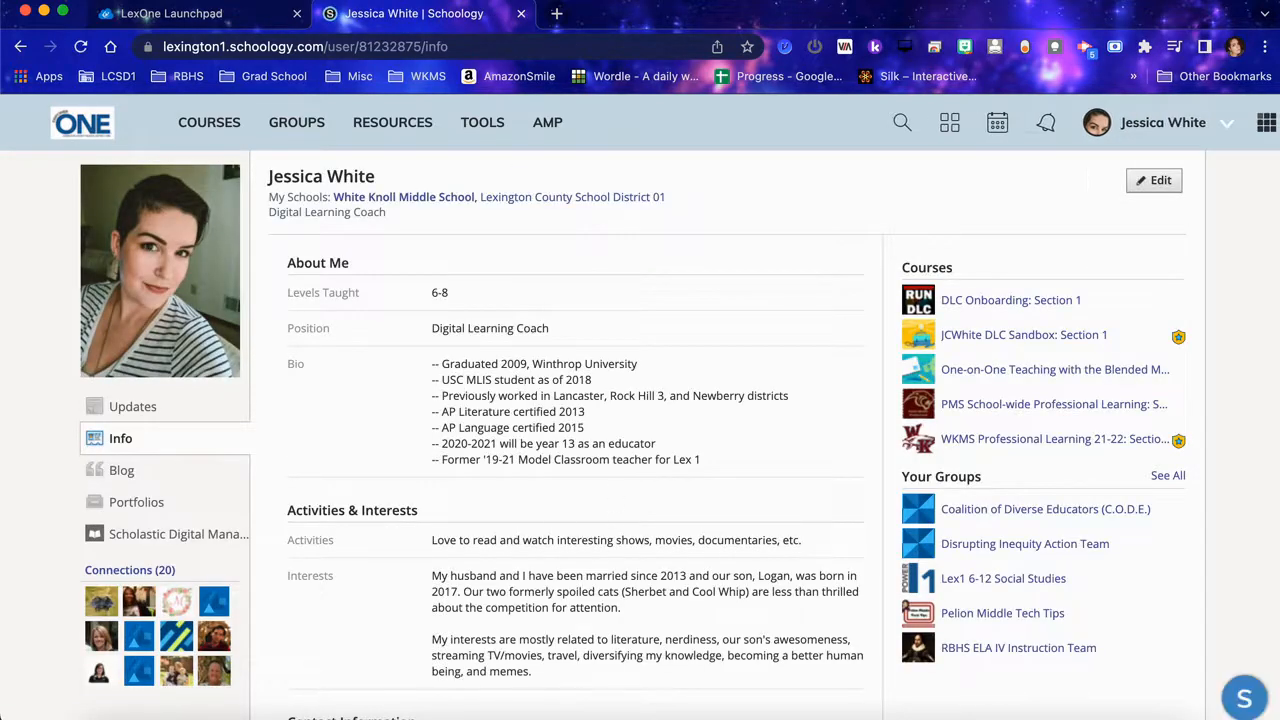
pyautogui.scroll(-1, 372, 536)
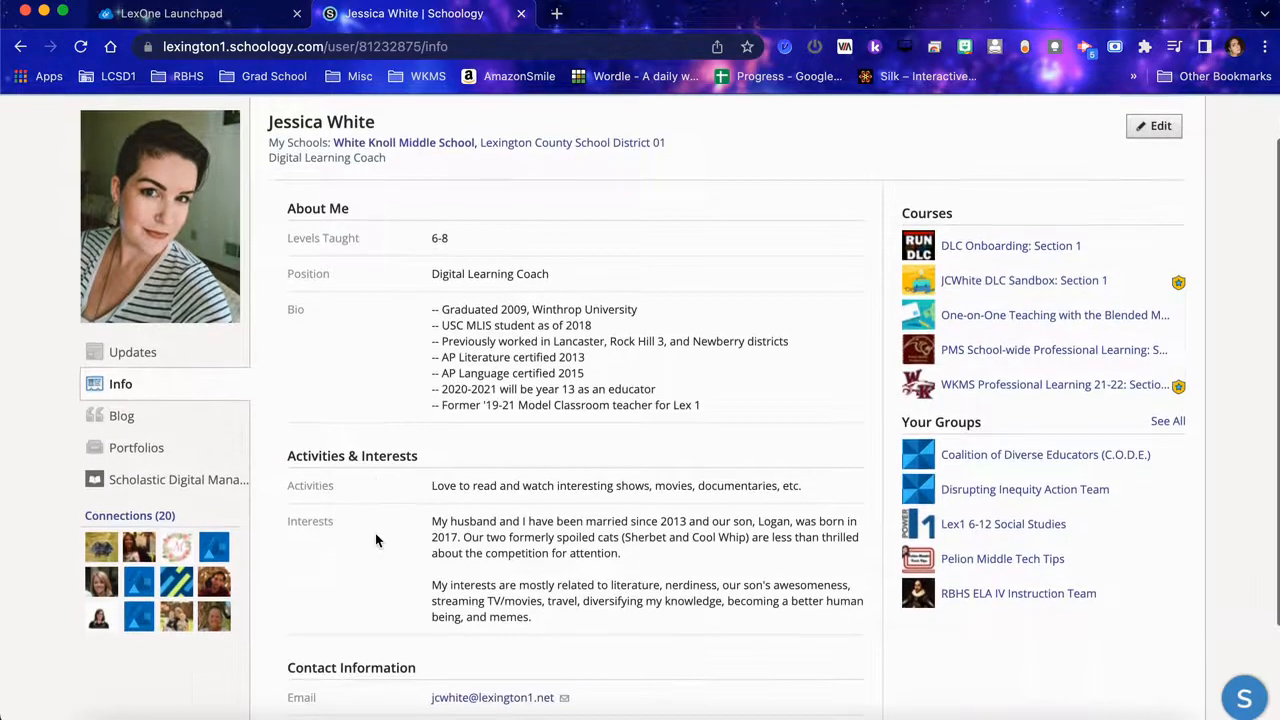
pyautogui.click(172, 451)
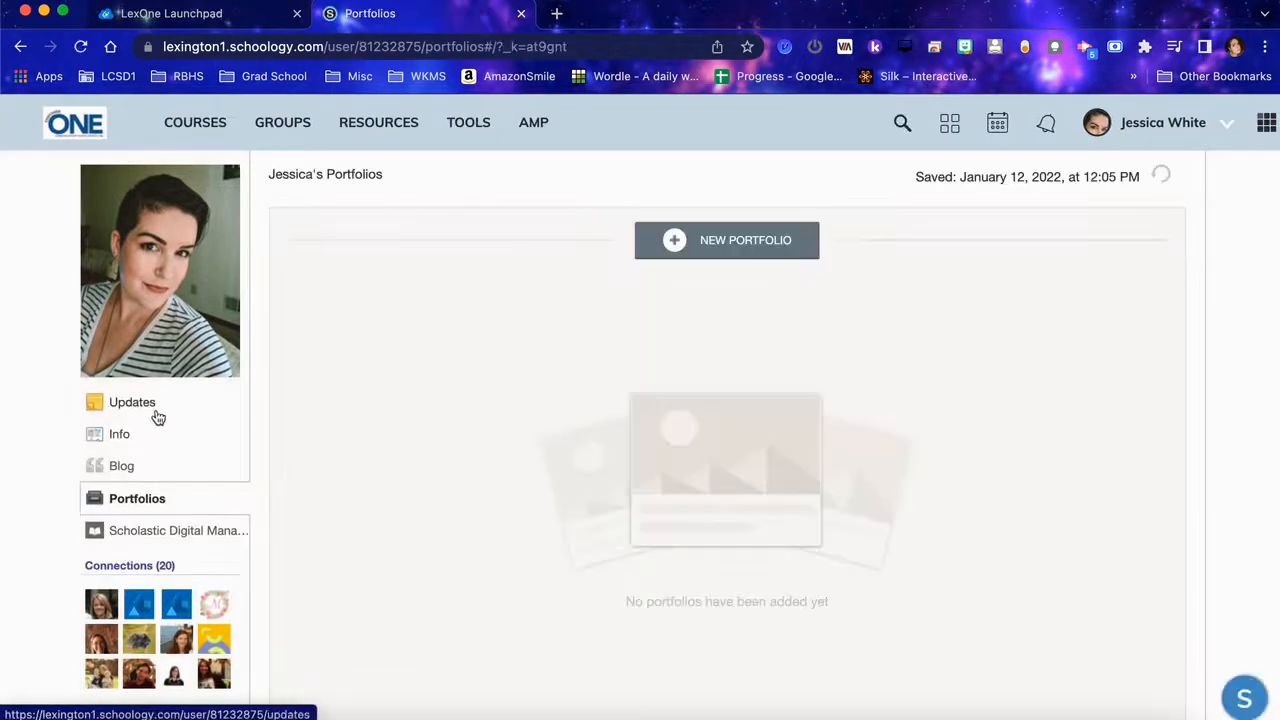